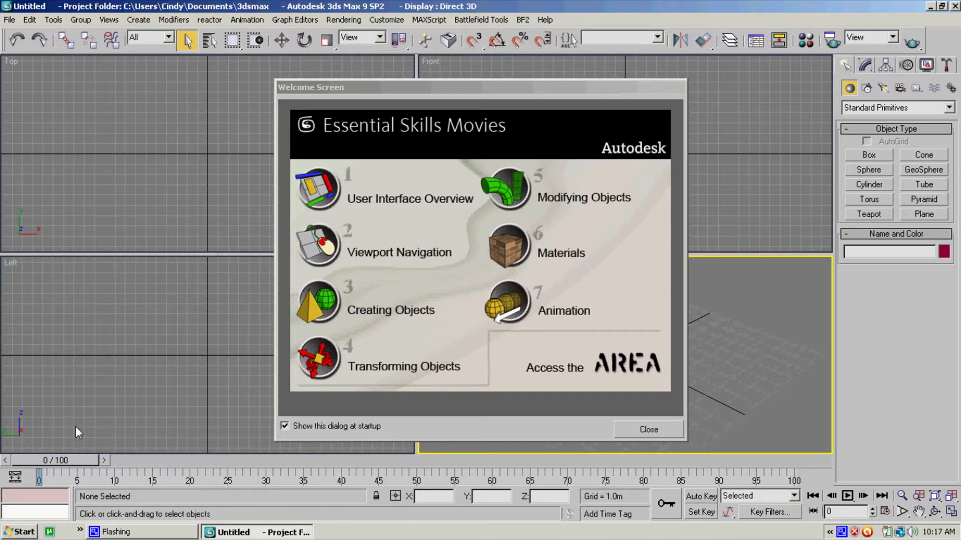
# Close the welcome screen and switch the perspective viewport to the Front view.
pyautogui.click(649, 429)
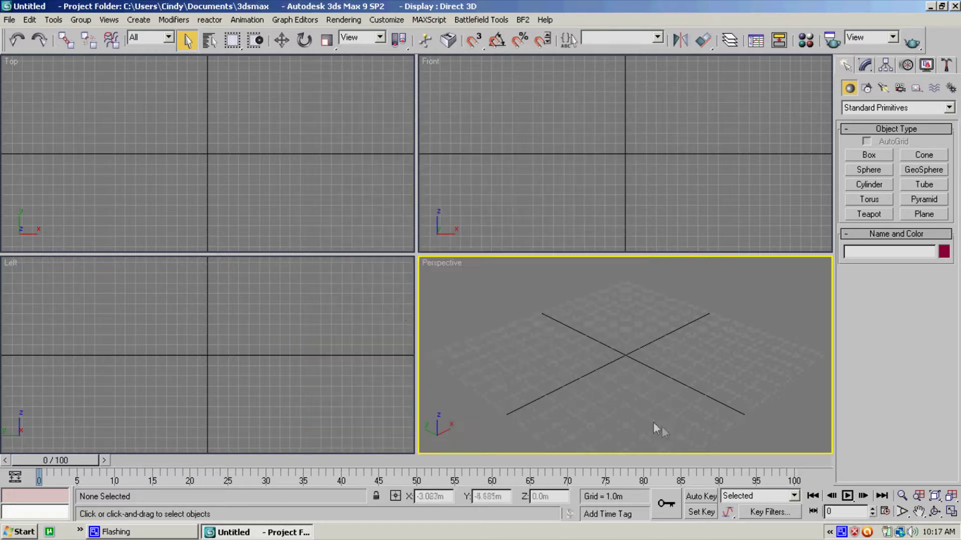
pyautogui.rightClick(429, 264)
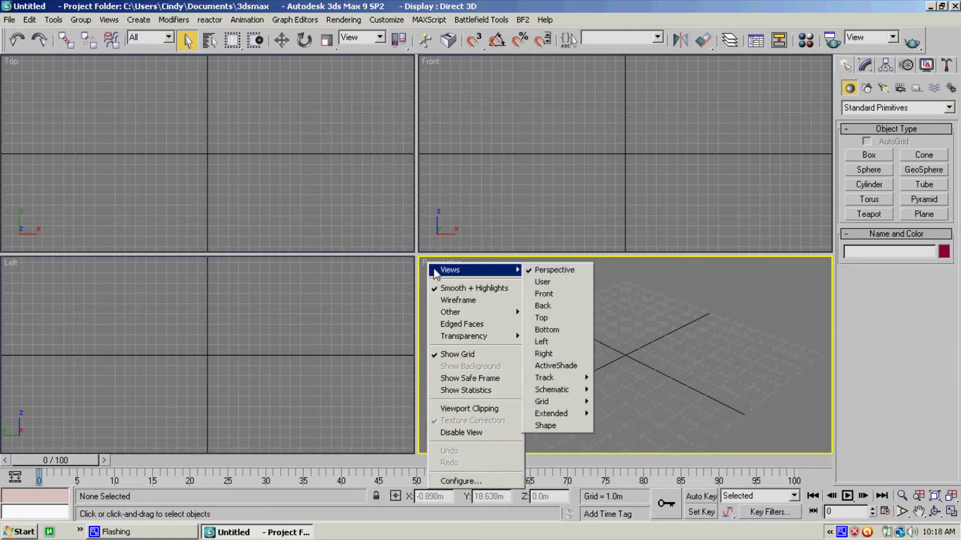
pyautogui.rightClick(424, 261)
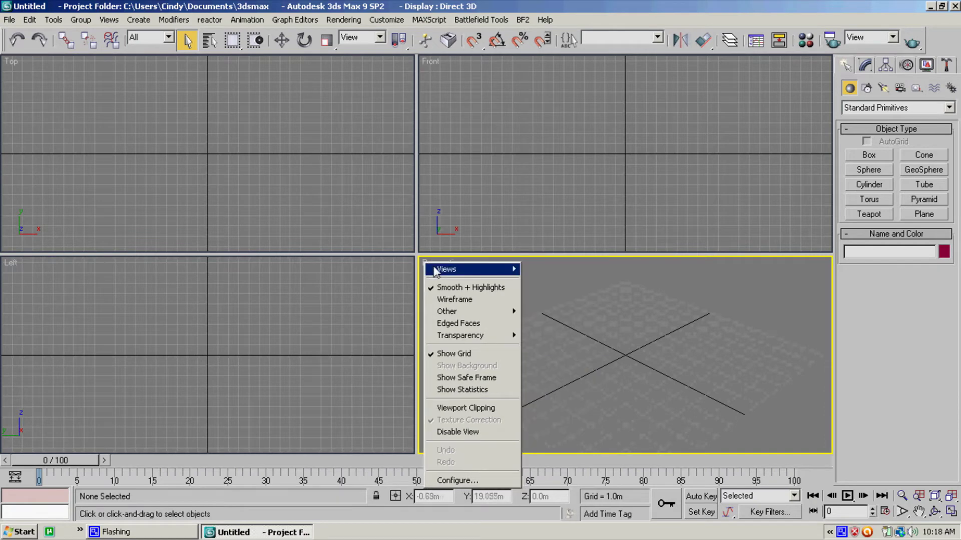
pyautogui.moveTo(505, 269)
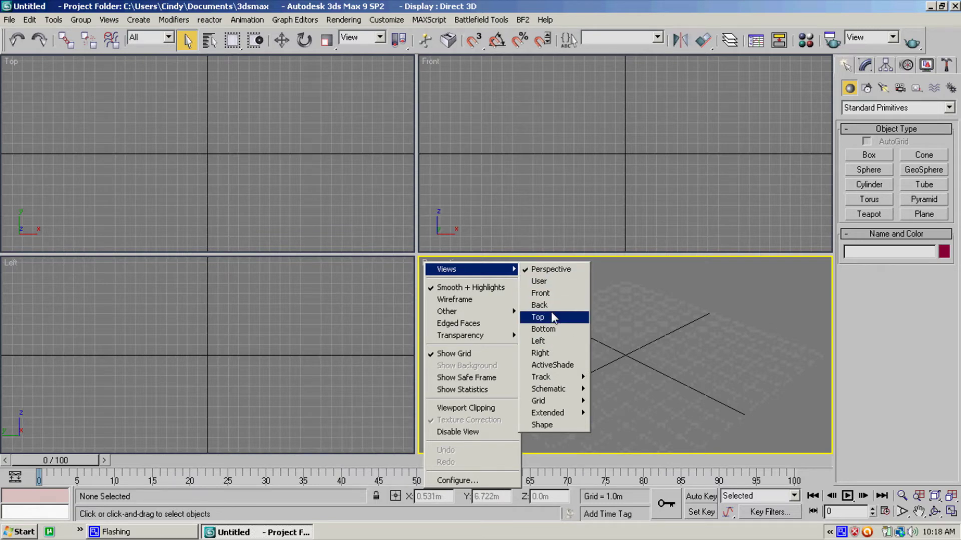
pyautogui.click(541, 294)
# Return the viewport from Front to Perspective and restore its angled view of the grid.
pyautogui.rightClick(432, 265)
pyautogui.moveTo(434, 270)
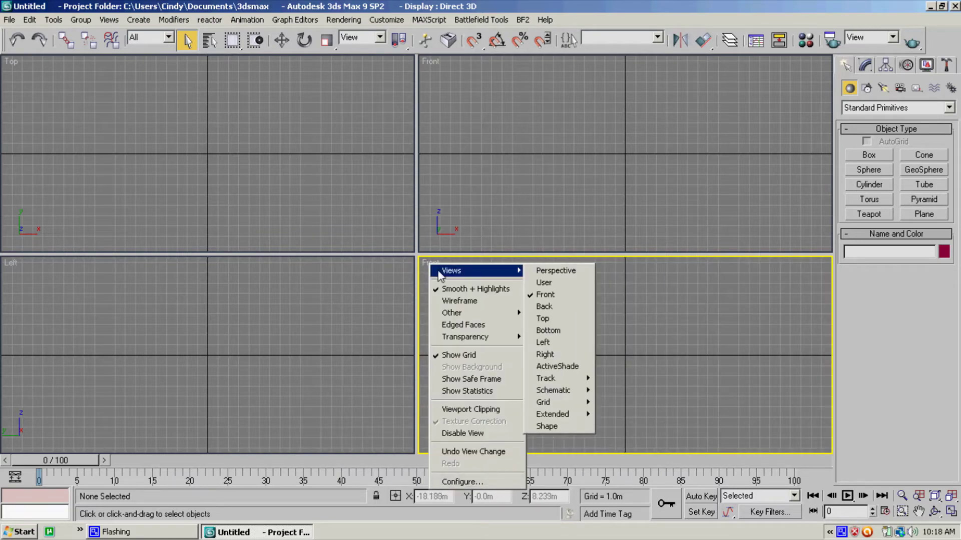
pyautogui.click(525, 271)
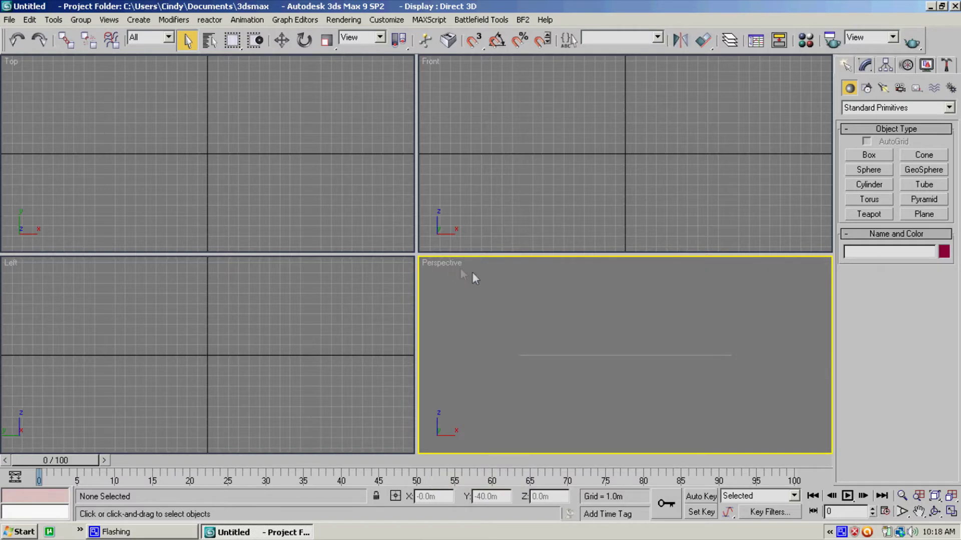
pyautogui.click(935, 496)
pyautogui.click(935, 511)
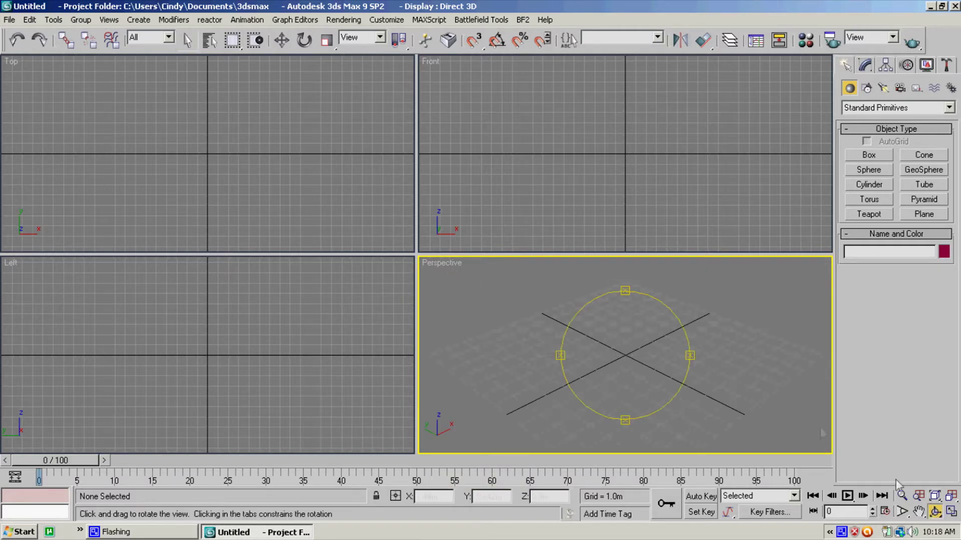
pyautogui.rightClick(433, 262)
pyautogui.moveTo(467, 273)
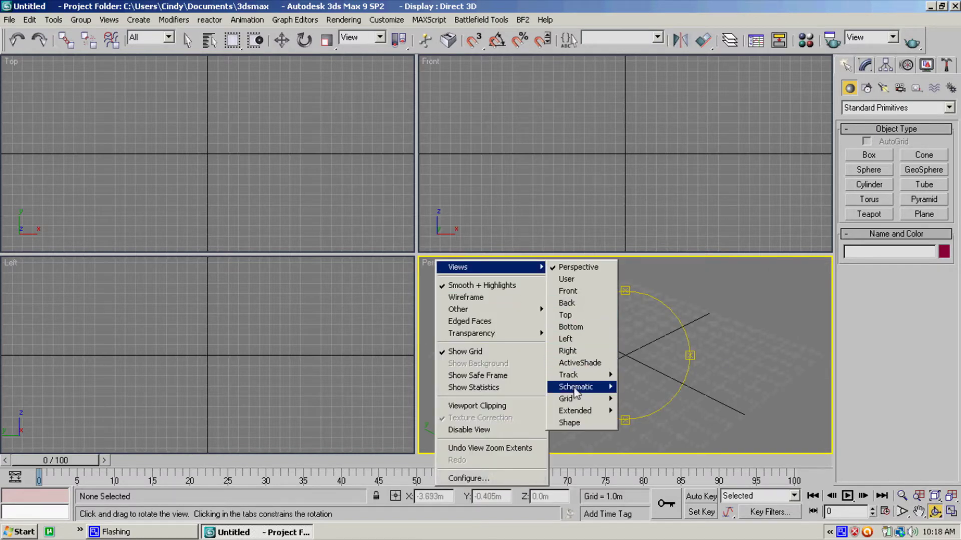
pyautogui.click(789, 355)
# Create a box about 4.4 m long, 4.3 m wide and 4.1 m high at the grid centre in the perspective viewport.
pyautogui.click(854, 152)
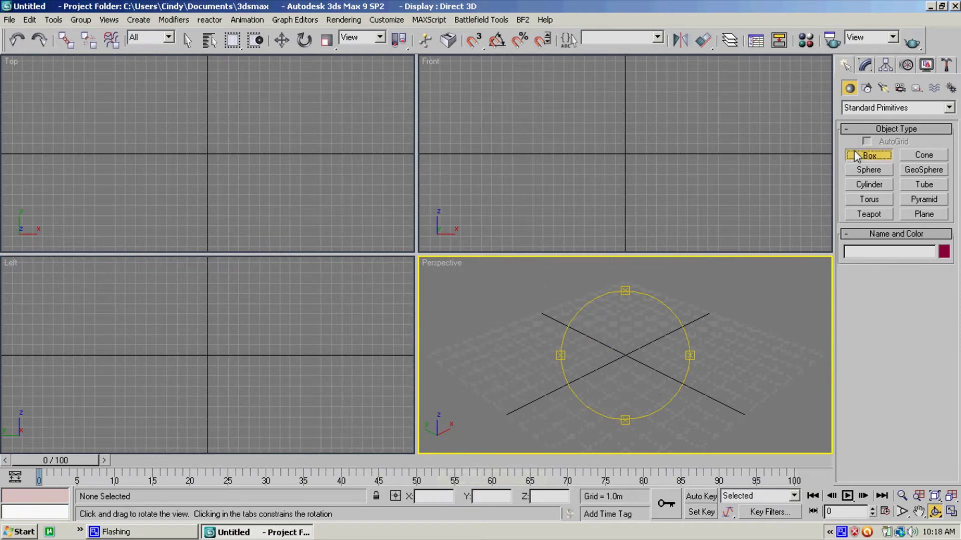
pyautogui.moveTo(622, 383); pyautogui.dragTo(621, 323)
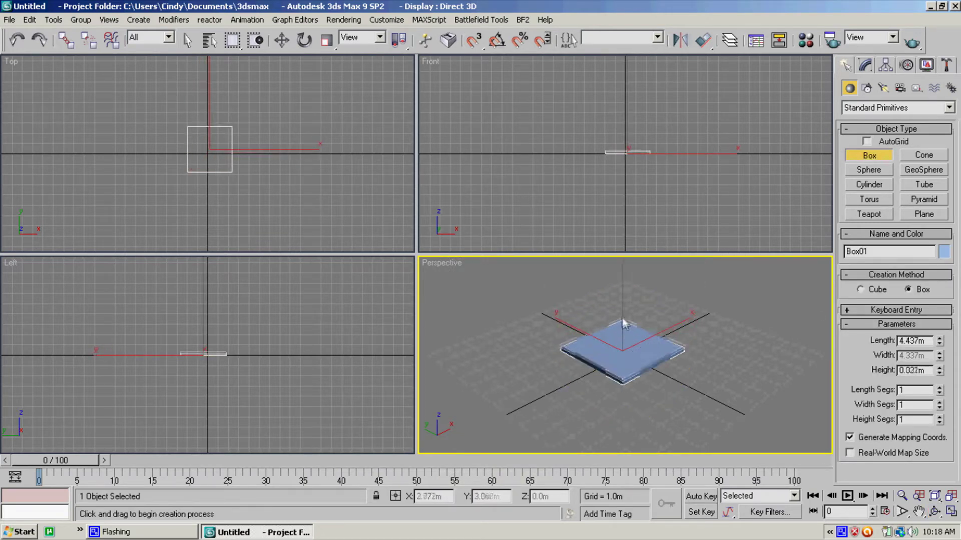
pyautogui.click(615, 233)
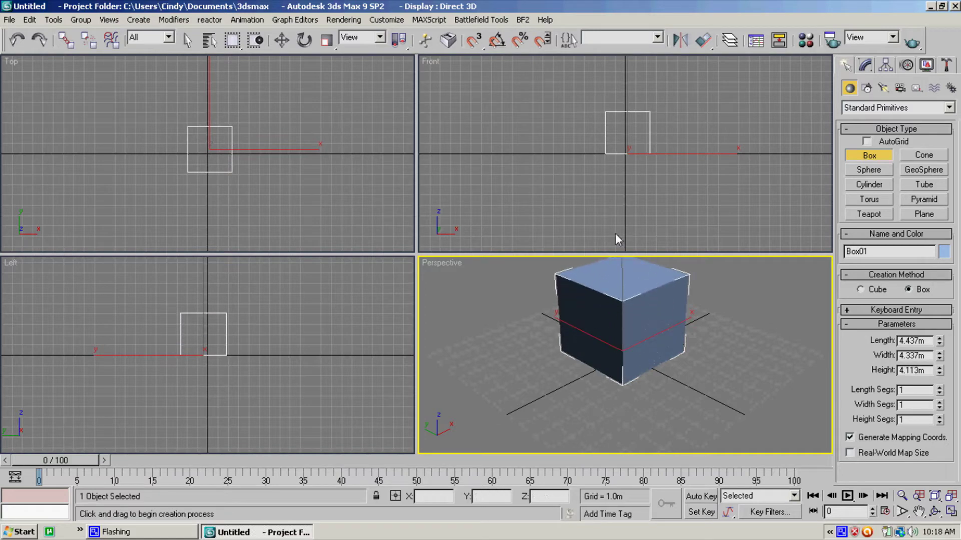
# Maximize the perspective viewport, frame the box in an angled view and activate the Move tool.
pyautogui.click(951, 511)
pyautogui.click(934, 495)
pyautogui.click(935, 512)
pyautogui.moveTo(543, 253); pyautogui.dragTo(389, 232)
pyautogui.click(281, 40)
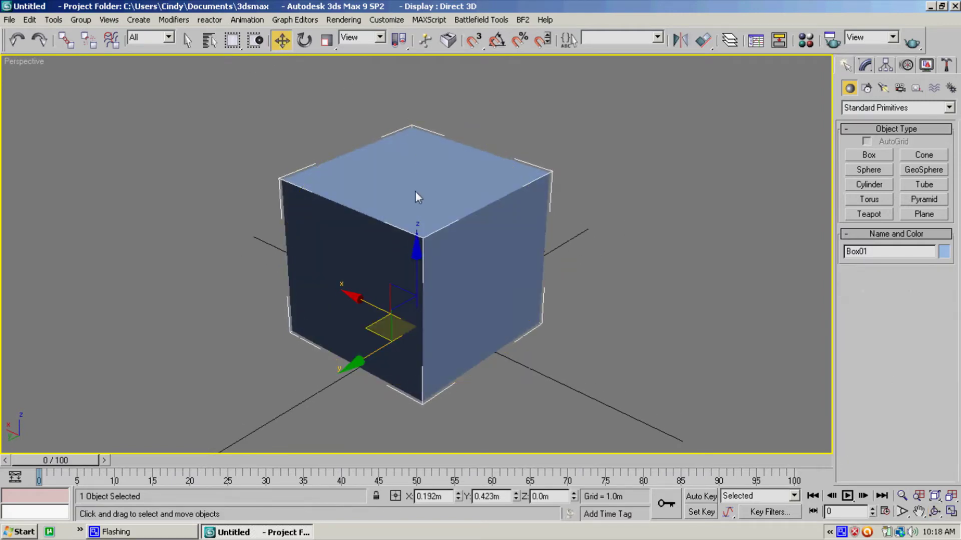
# Look at the conversion options for the box and delete the box from the scene.
pyautogui.rightClick(445, 237)
pyautogui.moveTo(491, 357)
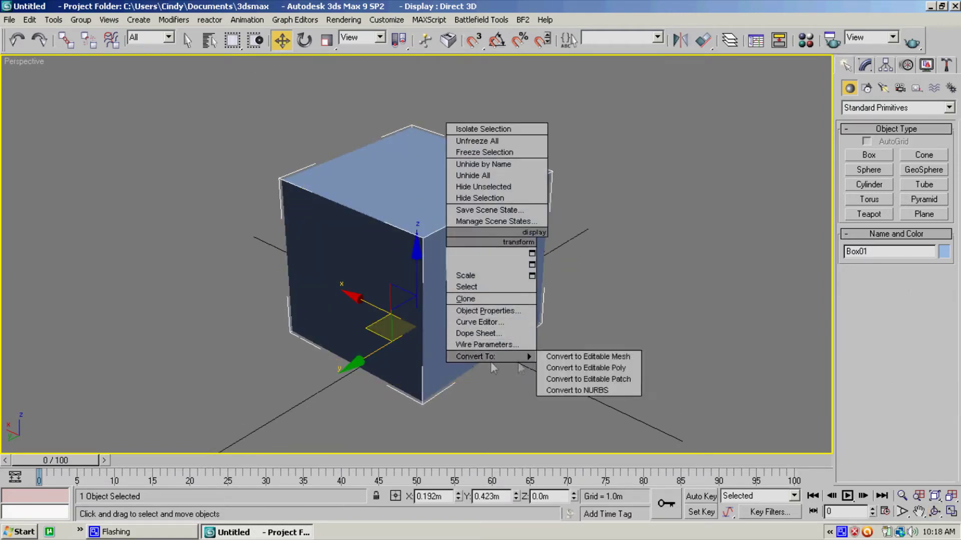
pyautogui.click(561, 371)
pyautogui.scroll(3, 390, 263)
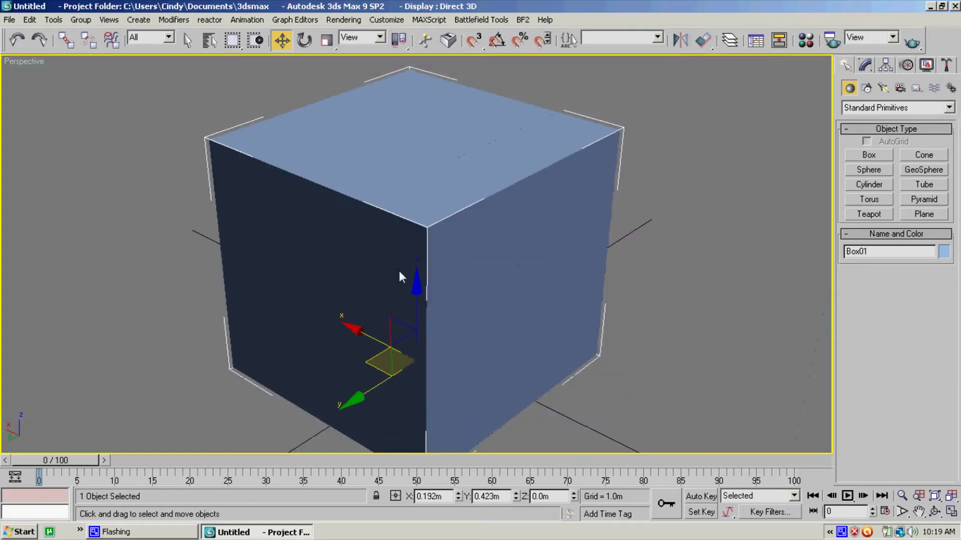
pyautogui.scroll(-4, 398, 273)
pyautogui.scroll(2, 413, 273)
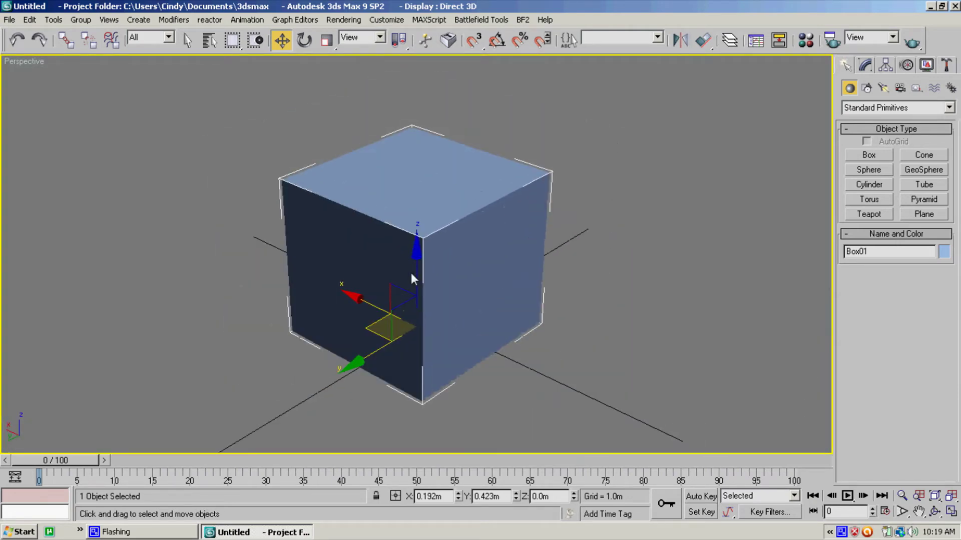
pyautogui.press('Delete')
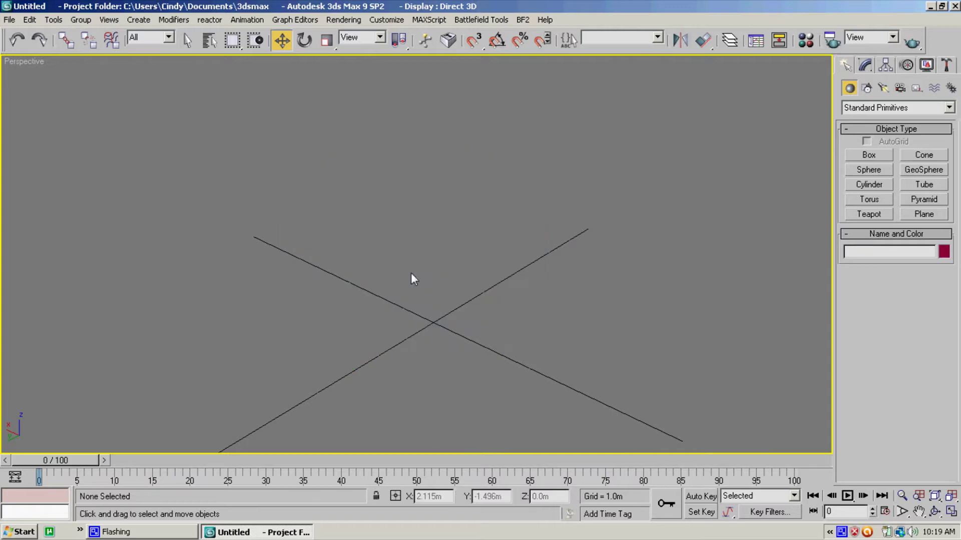
pyautogui.click(402, 22)
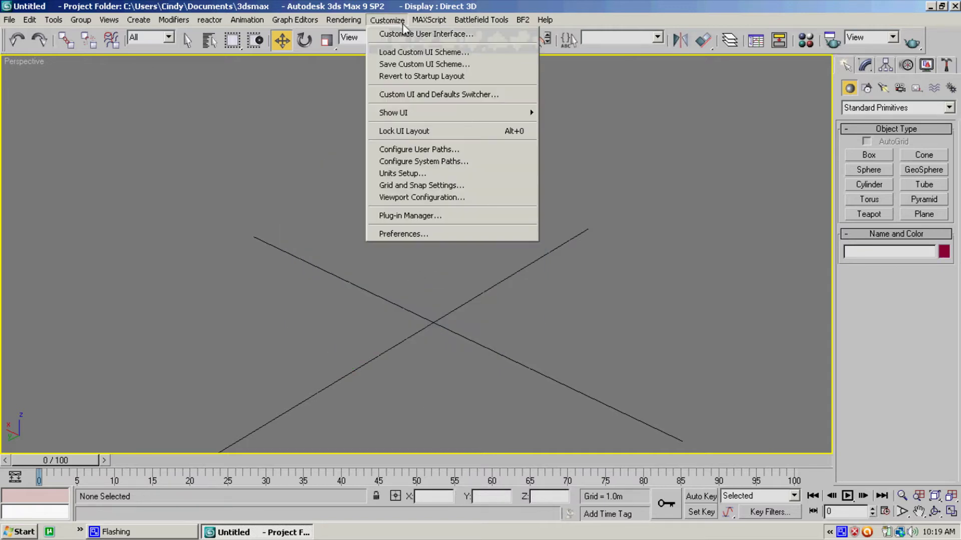
pyautogui.click(414, 173)
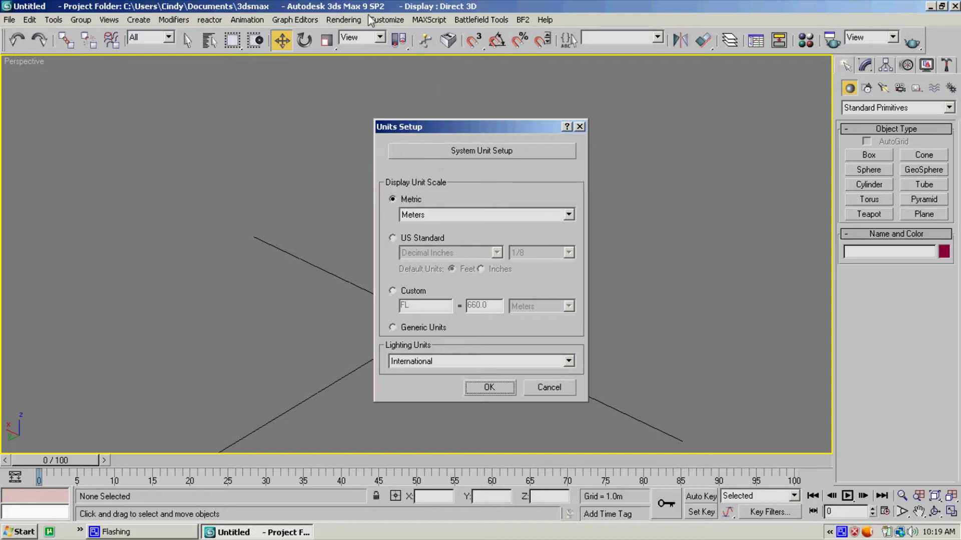
pyautogui.click(566, 127)
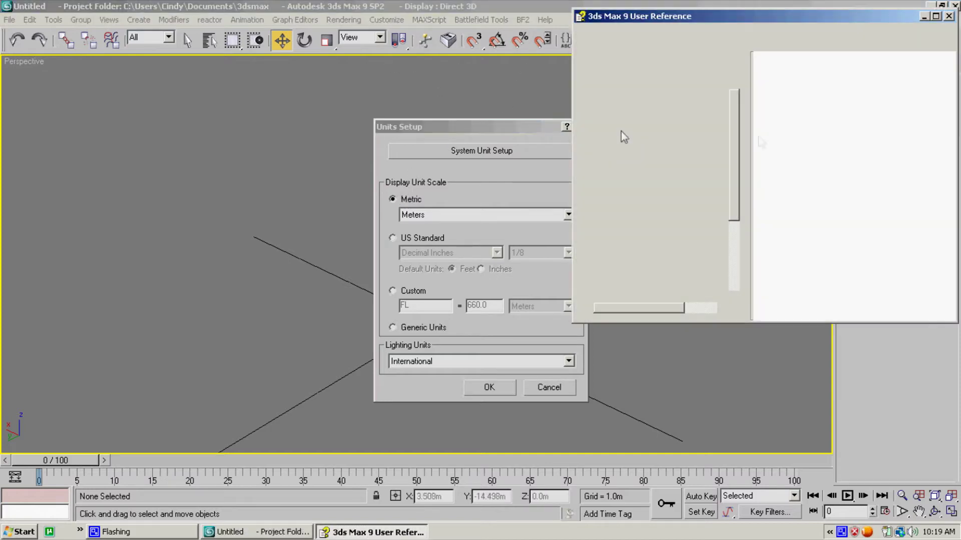
pyautogui.click(949, 16)
pyautogui.click(580, 127)
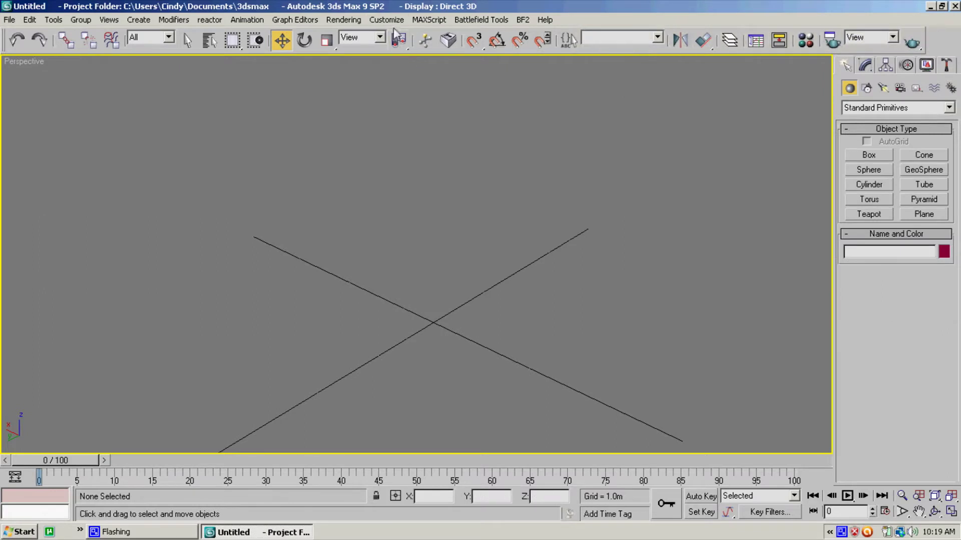
# Examine the display unit scale and the system unit scale in Units Setup, leaving without applying changes.
pyautogui.click(386, 20)
pyautogui.click(395, 178)
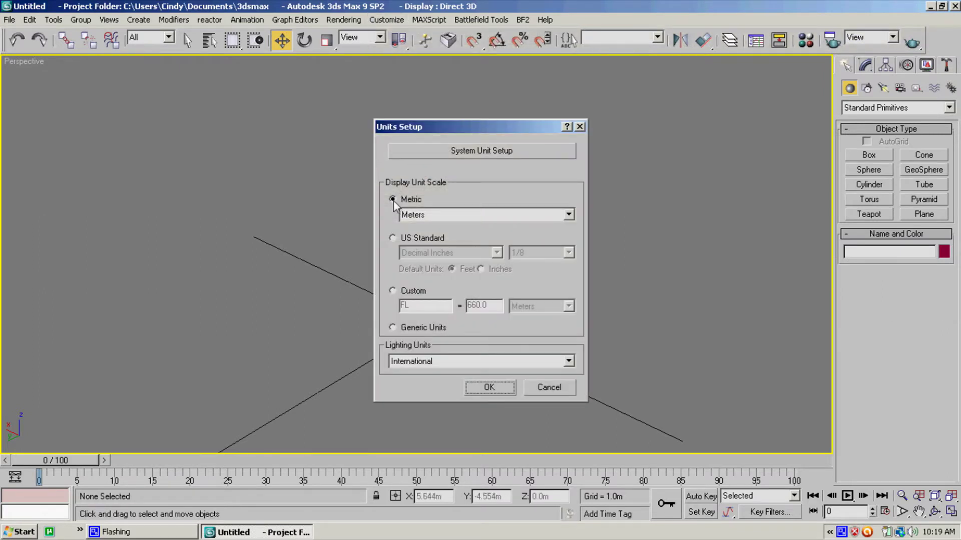
pyautogui.click(469, 159)
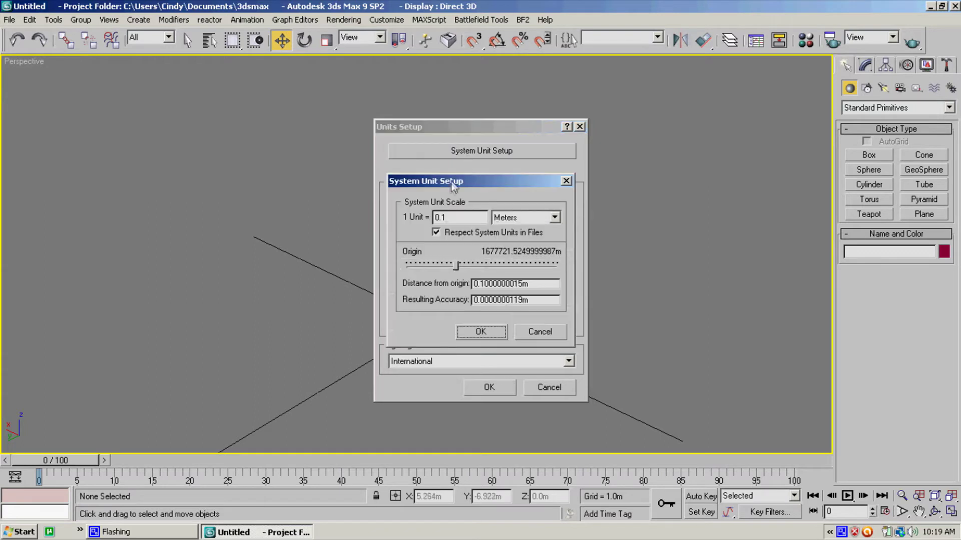
pyautogui.moveTo(456, 221); pyautogui.dragTo(436, 220)
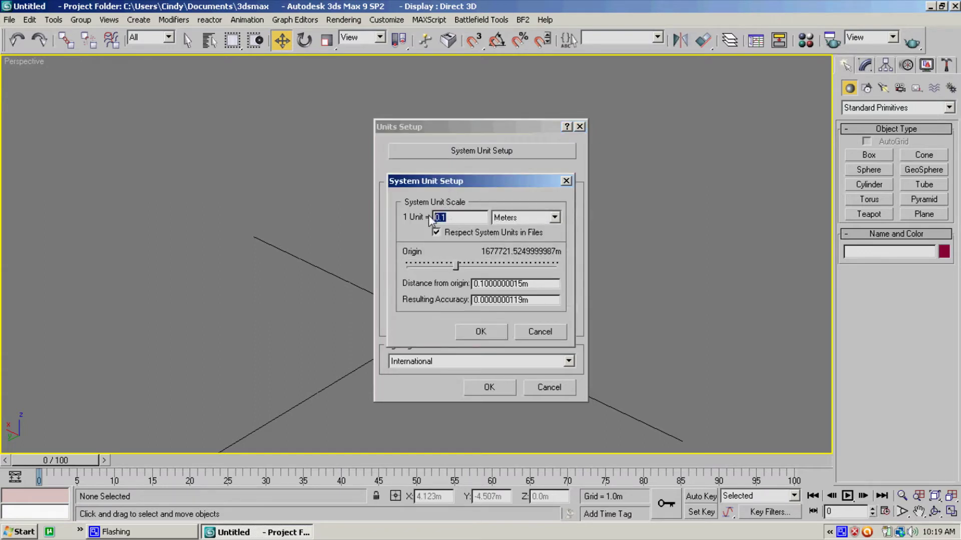
pyautogui.click(535, 332)
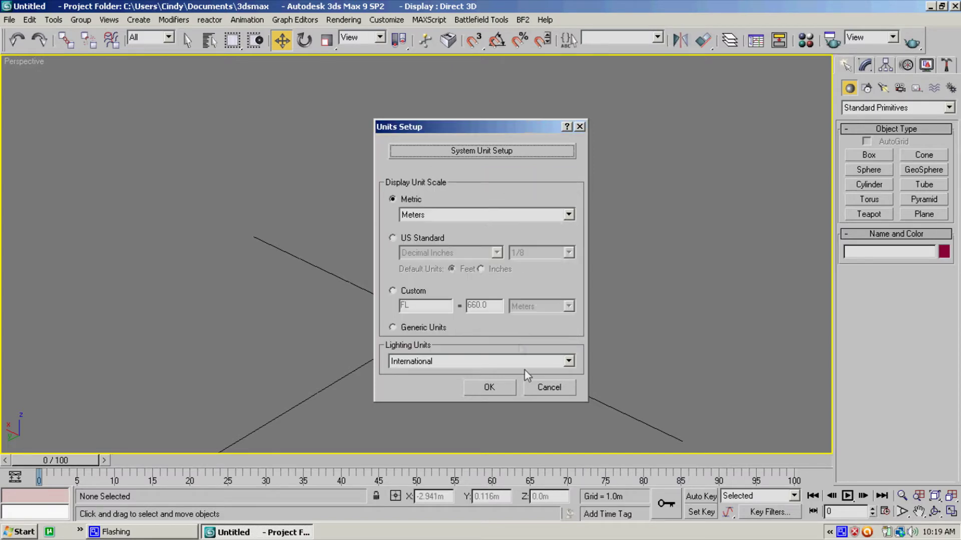
pyautogui.click(547, 386)
# Create a box about 1.96 m long, 1.86 m wide and 1.69 m high at the grid centre.
pyautogui.click(873, 156)
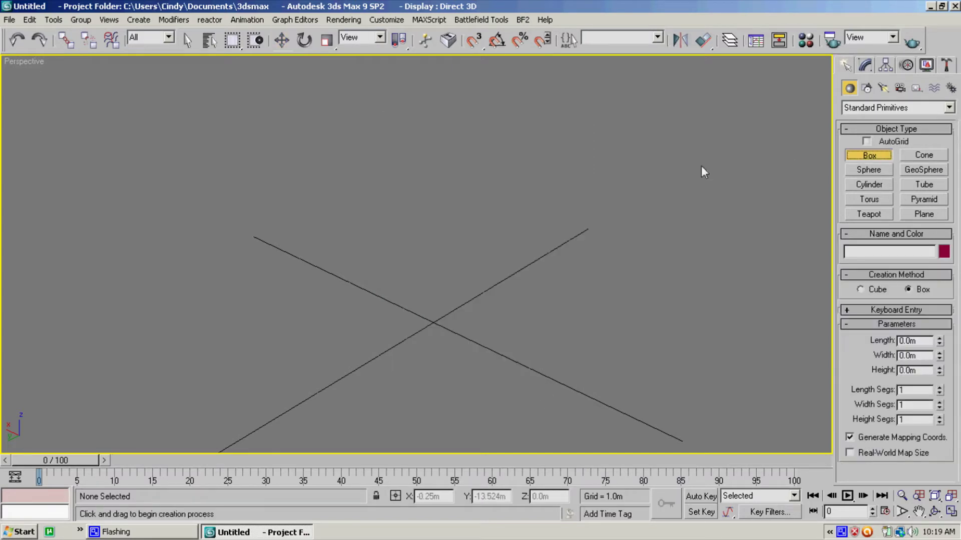
pyautogui.moveTo(434, 360); pyautogui.dragTo(430, 297)
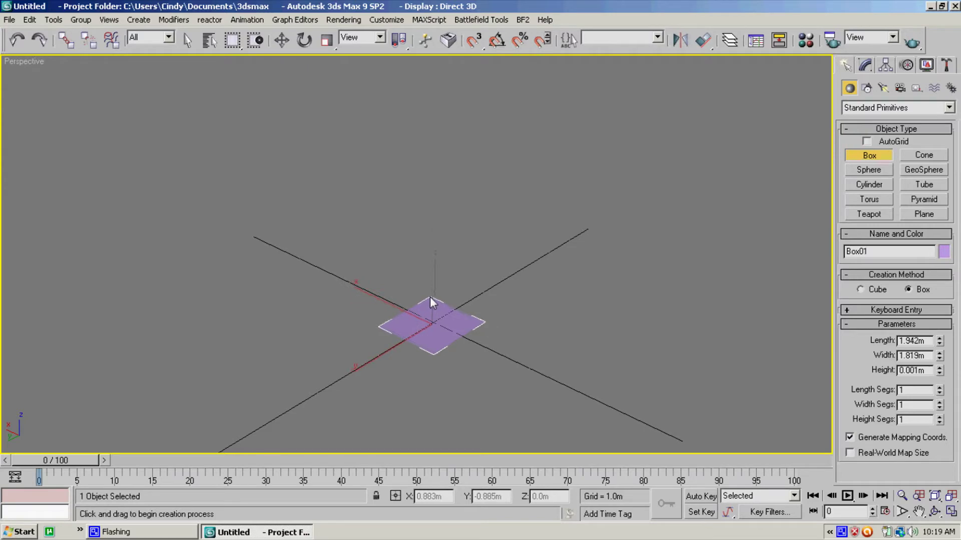
pyautogui.click(433, 226)
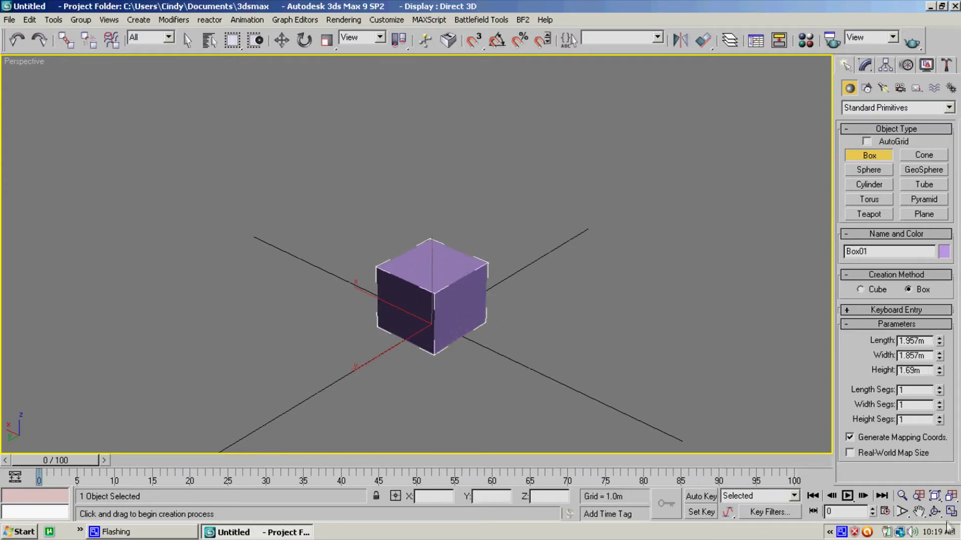
# Convert the new box to an editable poly.
pyautogui.click(935, 512)
pyautogui.scroll(-5, 350, 191)
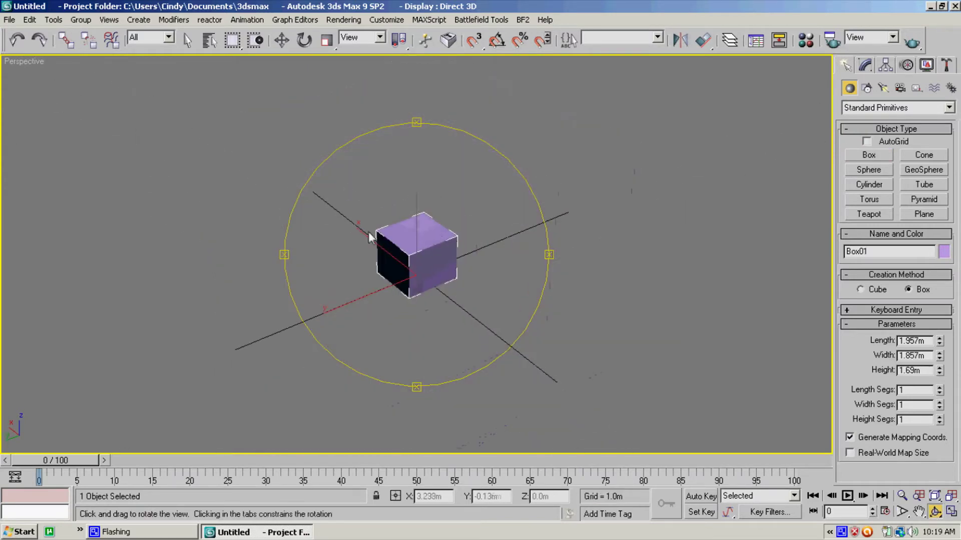
pyautogui.scroll(3, 409, 237)
pyautogui.scroll(3, 408, 233)
pyautogui.moveTo(407, 229)
pyautogui.mouseDown()
pyautogui.moveTo(564, 196)
pyautogui.moveTo(583, 179)
pyautogui.moveTo(383, 233)
pyautogui.moveTo(425, 254)
pyautogui.moveTo(407, 245)
pyautogui.mouseUp()
pyautogui.rightClick(407, 245)
pyautogui.press('w')
pyautogui.rightClick(407, 245)
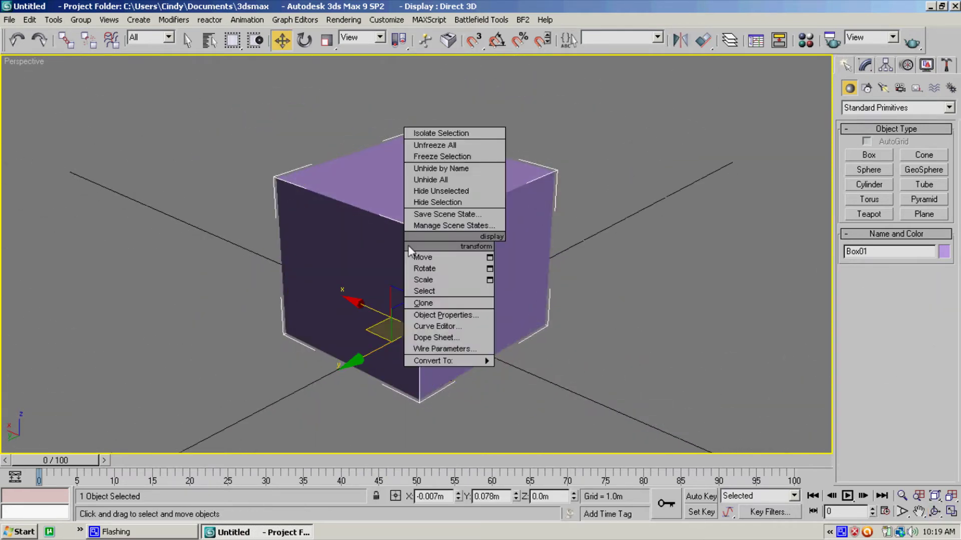
pyautogui.moveTo(459, 363)
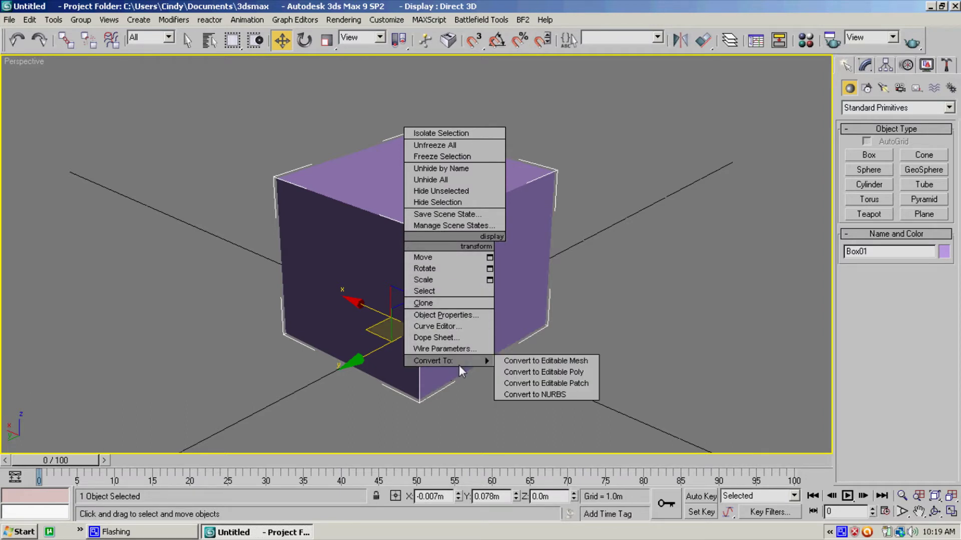
pyautogui.click(526, 372)
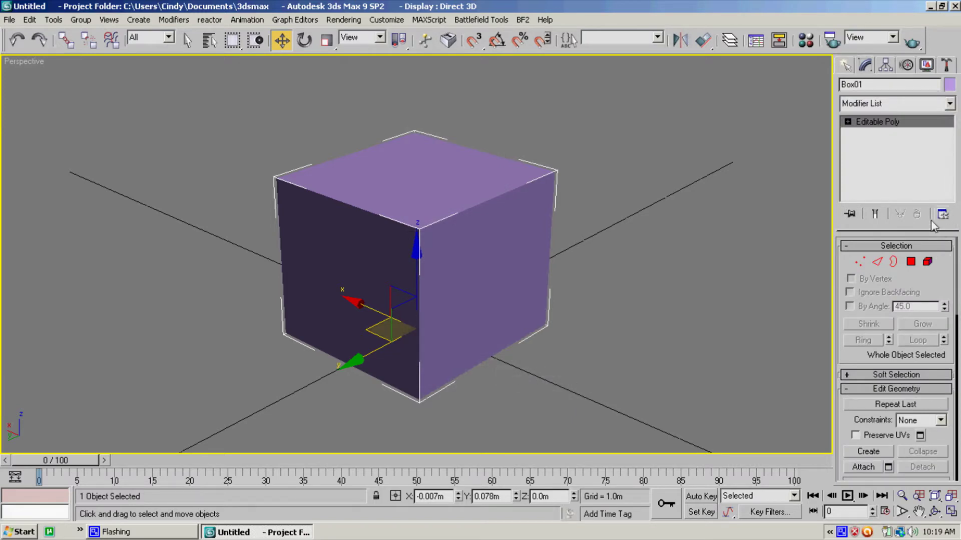
# Shrink the modifier stack list to make room for the editable poly rollouts and look through them.
pyautogui.moveTo(926, 229); pyautogui.dragTo(926, 130)
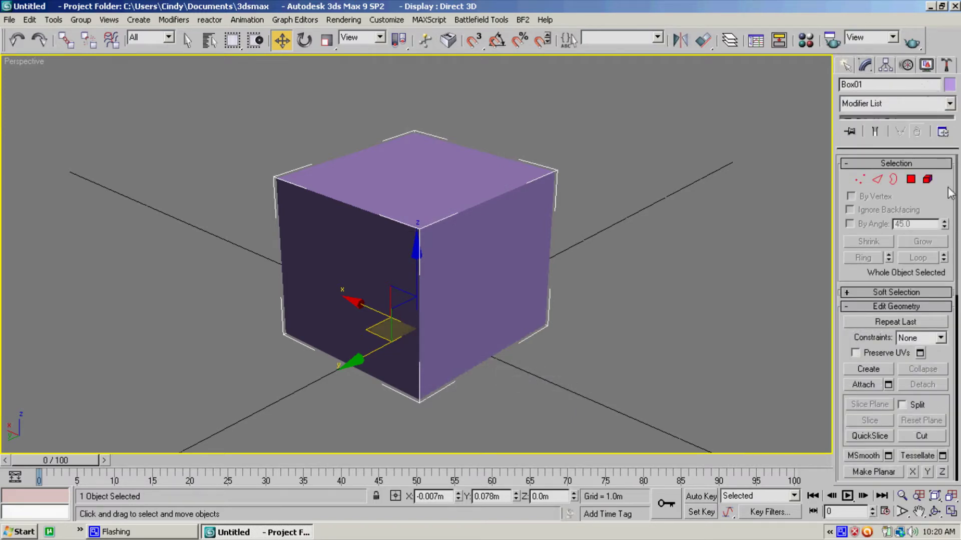
pyautogui.scroll(-1, 956, 195)
pyautogui.scroll(-5, 956, 199)
pyautogui.scroll(5, 956, 190)
# Switch the editable poly box to vertex sub-object editing and view it from an angle showing three faces.
pyautogui.click(935, 511)
pyautogui.moveTo(490, 266)
pyautogui.mouseDown()
pyautogui.moveTo(445, 279)
pyautogui.moveTo(324, 268)
pyautogui.moveTo(302, 315)
pyautogui.moveTo(470, 223)
pyautogui.moveTo(539, 236)
pyautogui.moveTo(506, 269)
pyautogui.moveTo(498, 258)
pyautogui.mouseUp()
pyautogui.scroll(3, 498, 257)
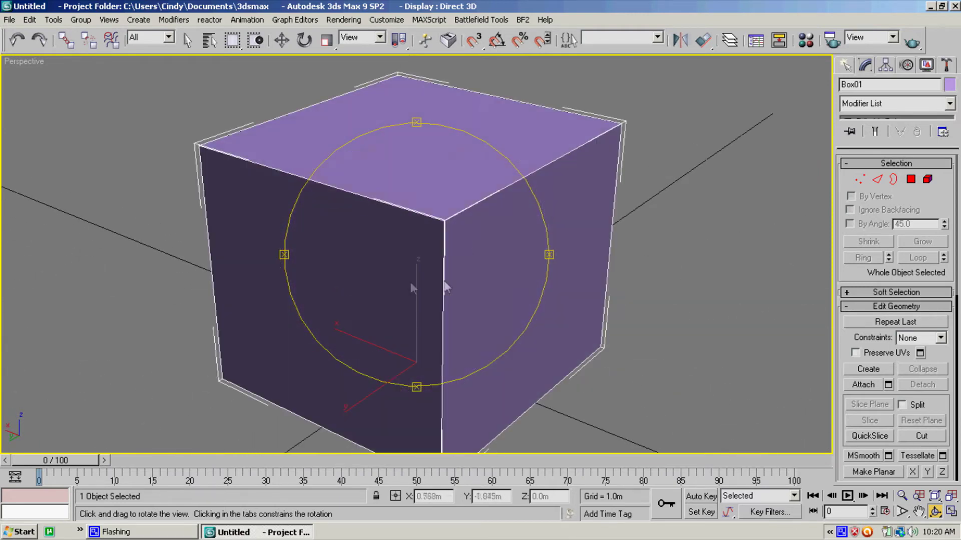
pyautogui.scroll(-3, 300, 179)
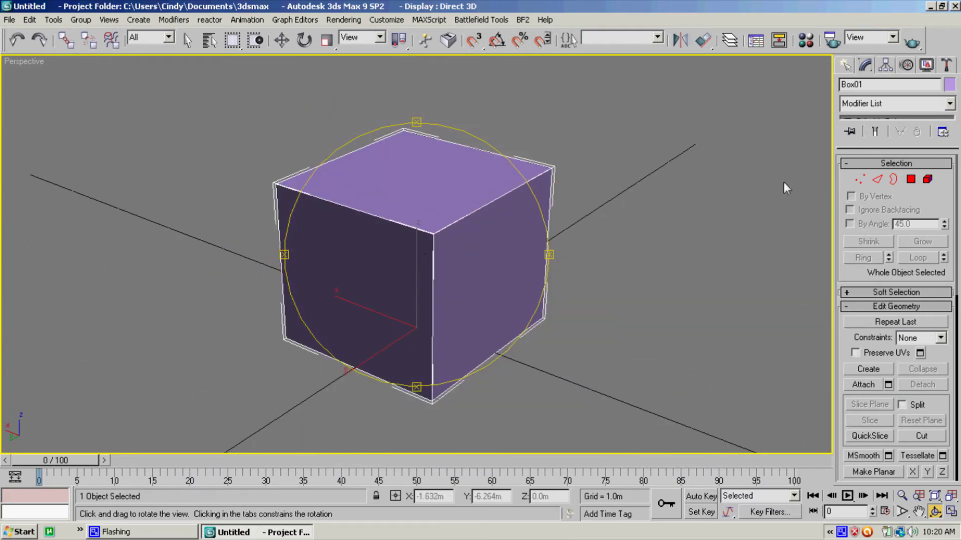
pyautogui.click(859, 179)
pyautogui.moveTo(372, 257); pyautogui.dragTo(388, 256)
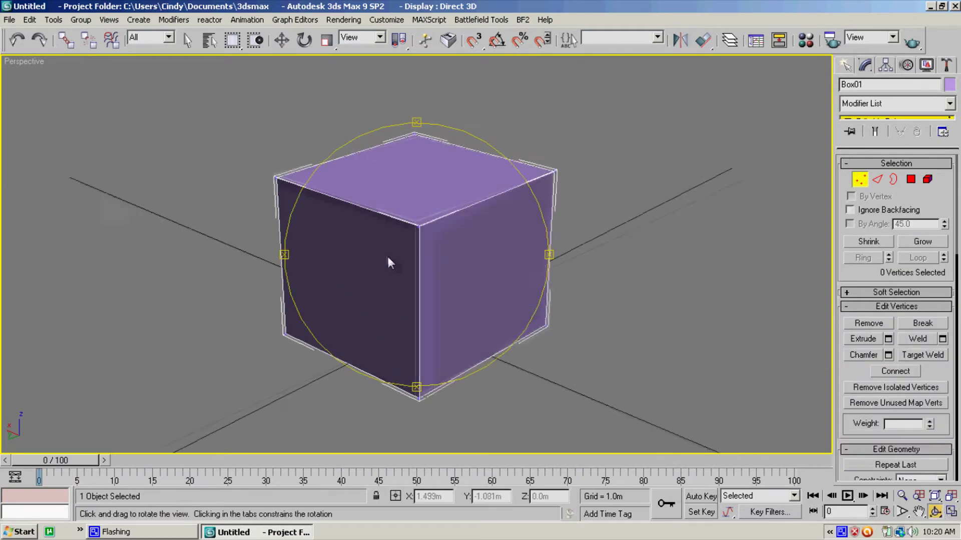
# Activate the Move tool, select the box's nearest top corner vertex, and clear the selection again.
pyautogui.scroll(5, 389, 256)
pyautogui.scroll(-2, 394, 249)
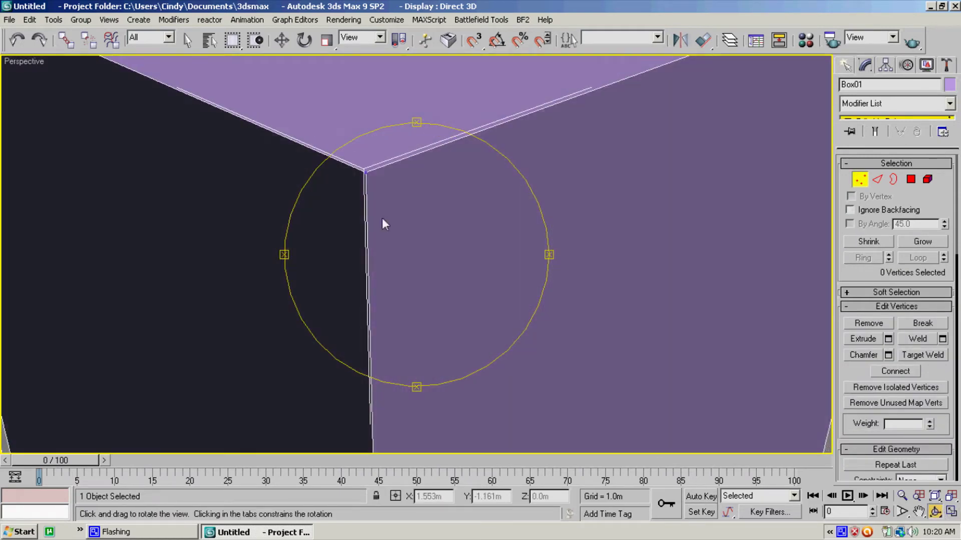
pyautogui.press('w')
pyautogui.click(365, 173)
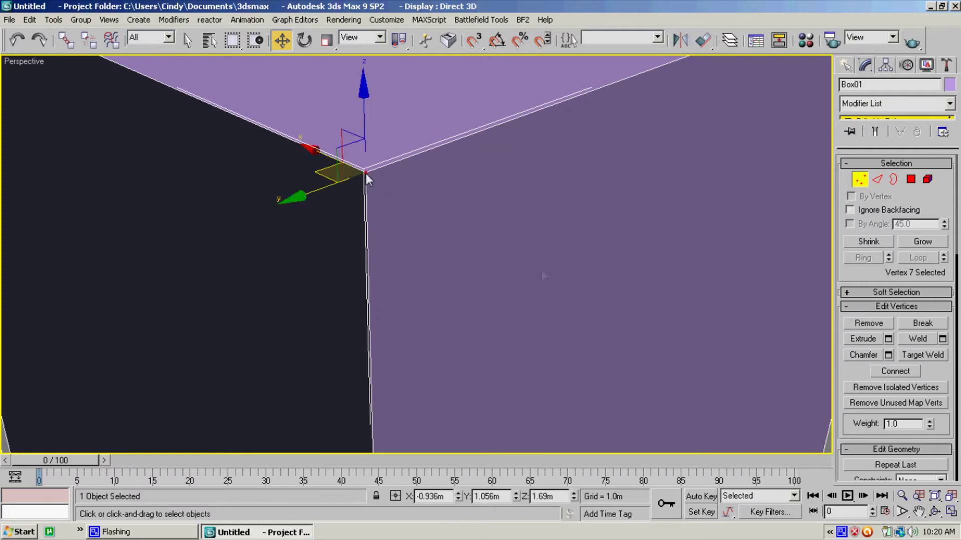
pyautogui.click(548, 272)
pyautogui.scroll(-4, 552, 279)
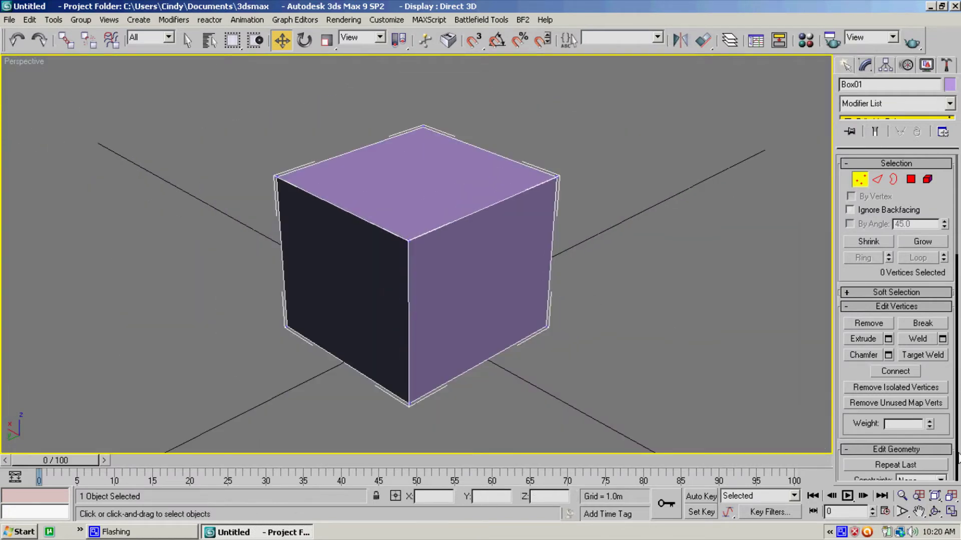
pyautogui.click(934, 511)
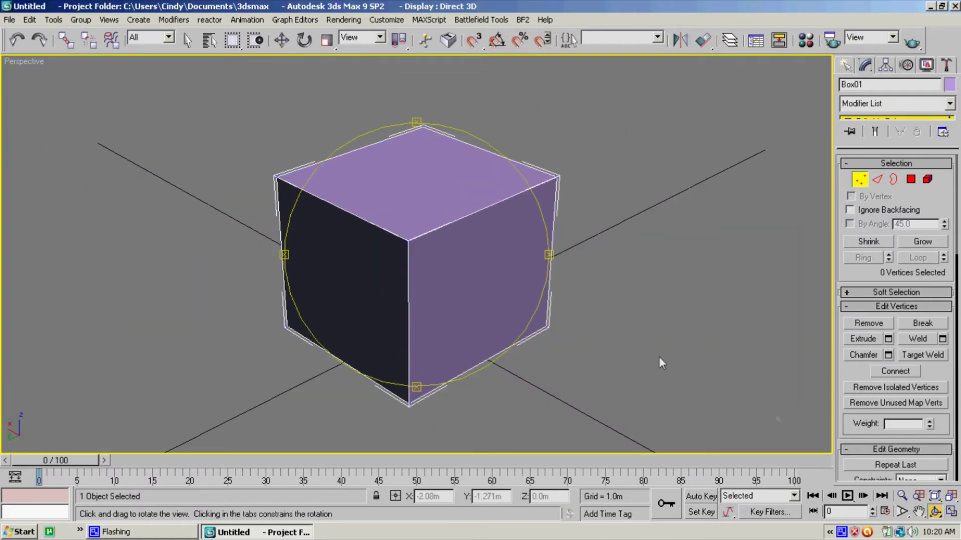
# Try moving the box's near top edge about 0.33 m outward along X in edge editing, and undo the move.
pyautogui.click(881, 181)
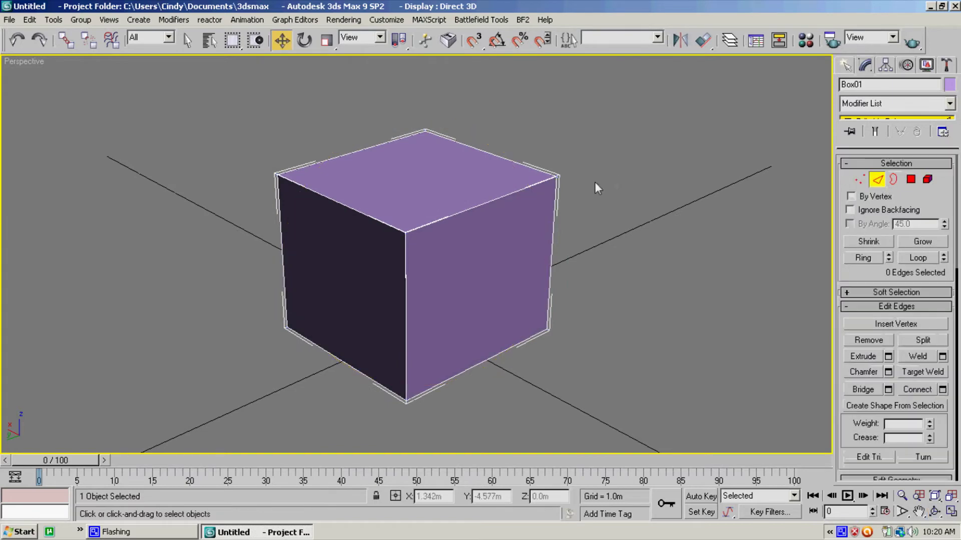
pyautogui.click(487, 200)
pyautogui.moveTo(451, 192); pyautogui.dragTo(467, 197)
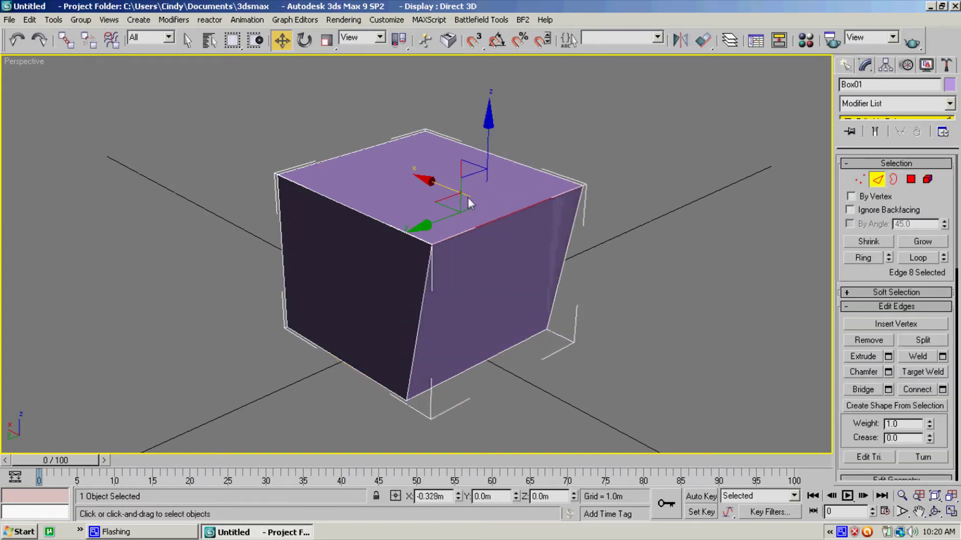
pyautogui.click(18, 40)
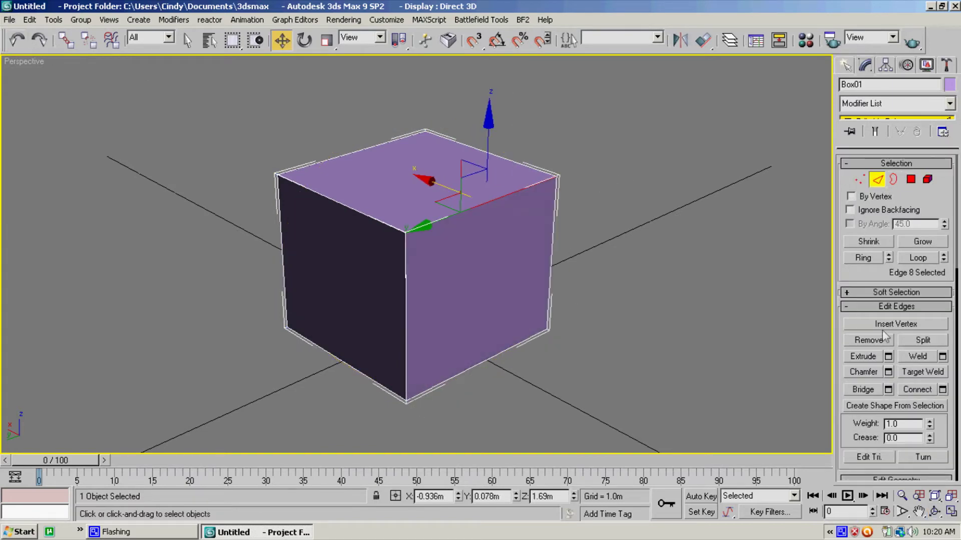
# Select the box's visible faces one at a time in polygon editing, and select the whole box in element editing.
pyautogui.click(911, 180)
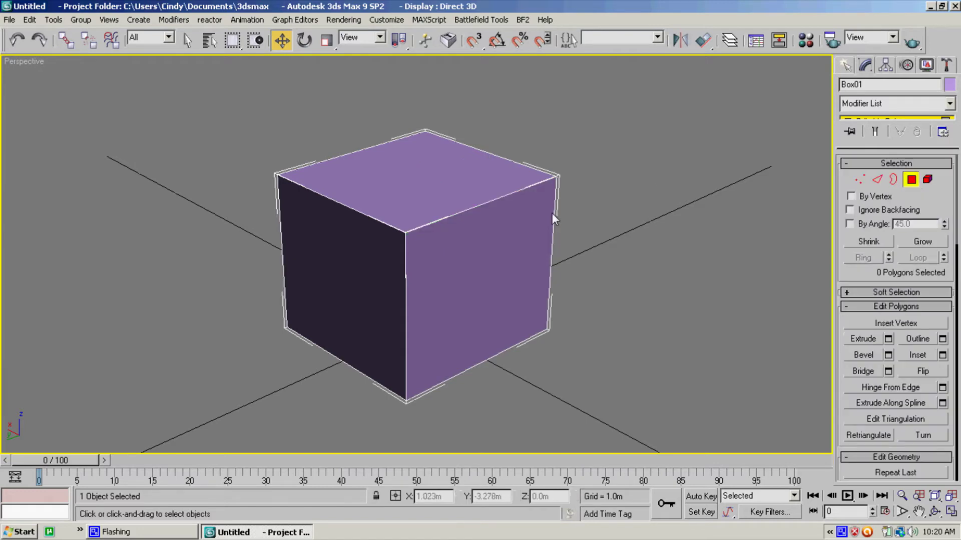
pyautogui.click(507, 235)
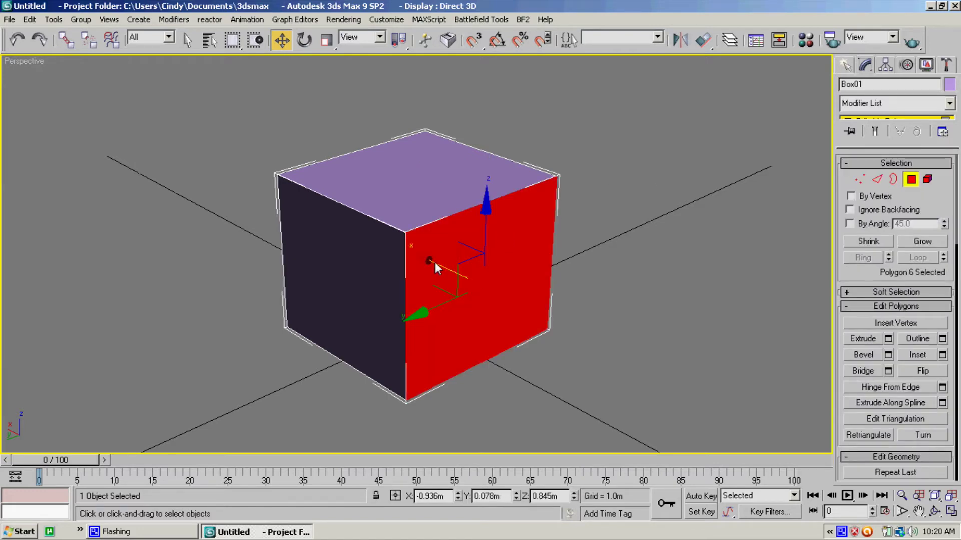
pyautogui.click(396, 179)
pyautogui.click(372, 273)
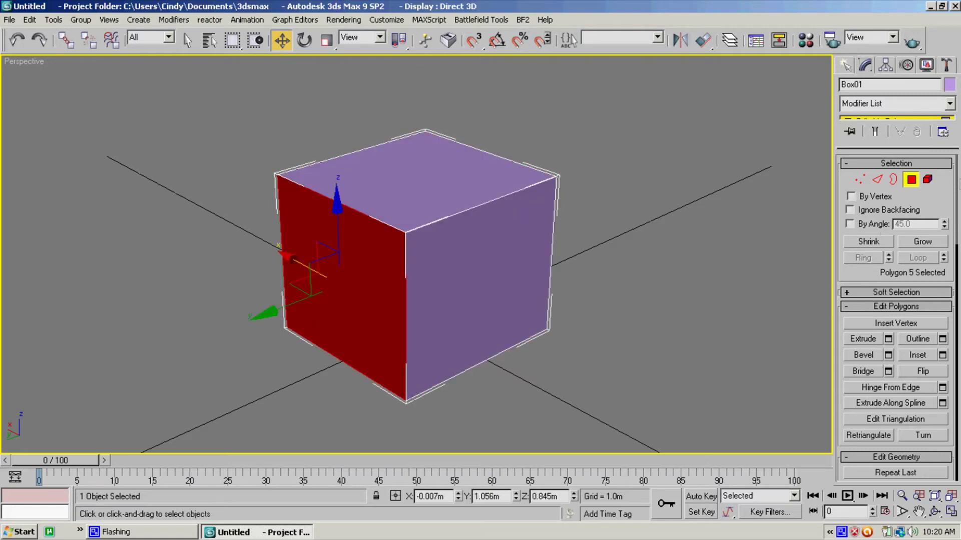
pyautogui.click(928, 179)
pyautogui.click(440, 269)
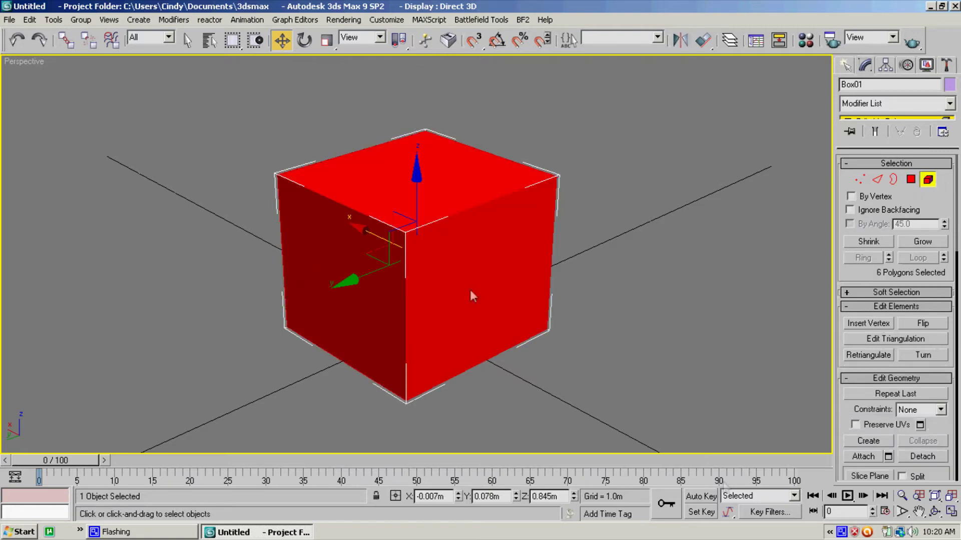
# In vertex editing, try moving the right-hand top corner vertex outward to about X -1.58 m, and undo the move.
pyautogui.click(935, 512)
pyautogui.moveTo(748, 435); pyautogui.dragTo(505, 272)
pyautogui.click(860, 180)
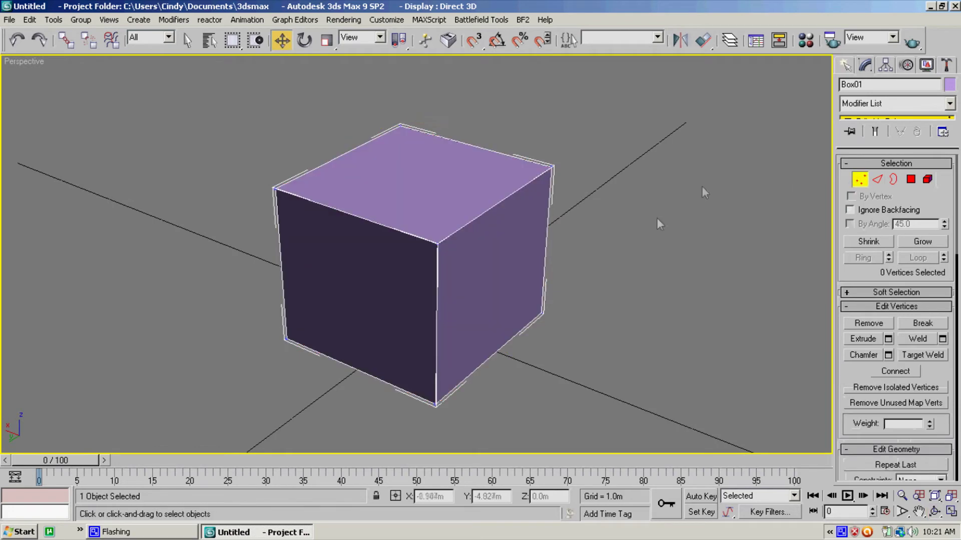
pyautogui.click(551, 167)
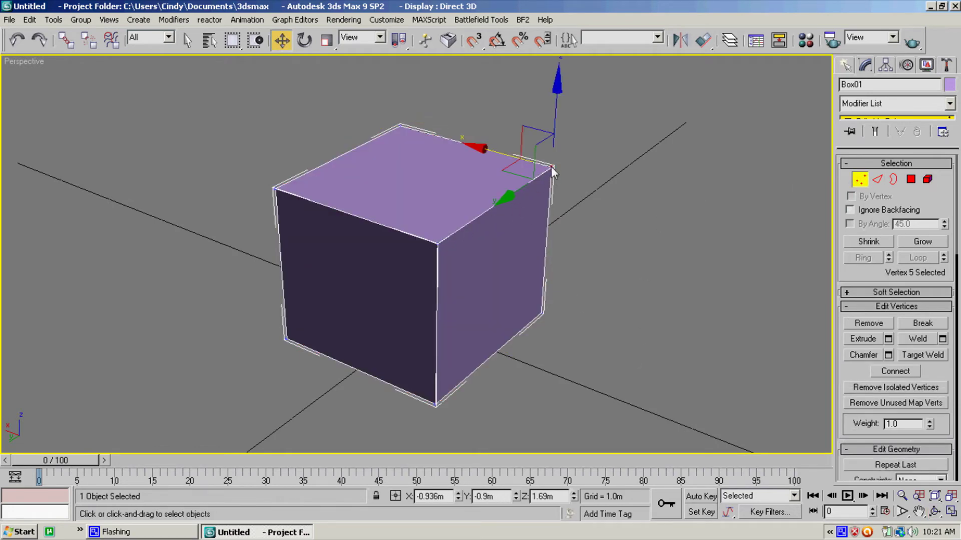
pyautogui.moveTo(493, 151); pyautogui.dragTo(601, 185)
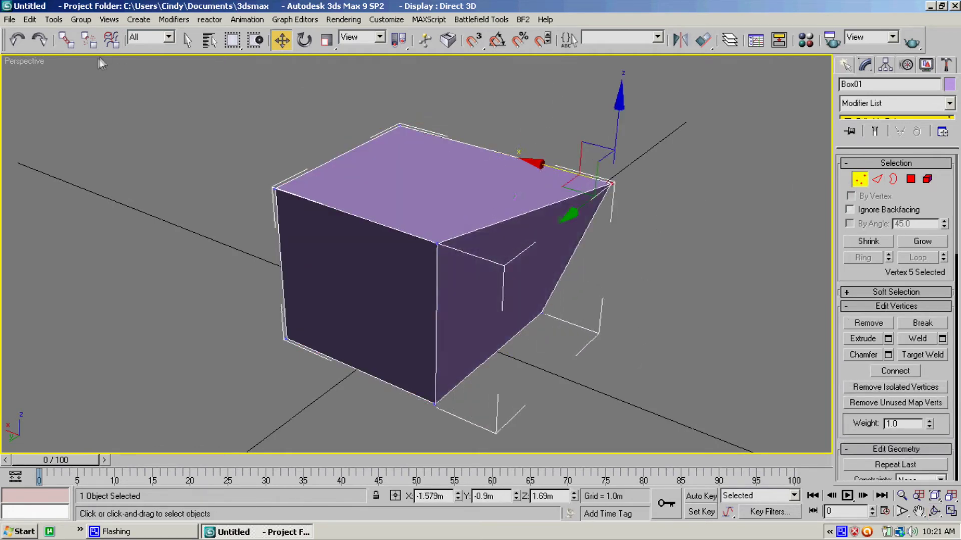
pyautogui.click(17, 40)
# Try moving the nearest top corner vertex to about Y 2.42 m and separately to about Z 2.55 m, undoing each move.
pyautogui.click(437, 242)
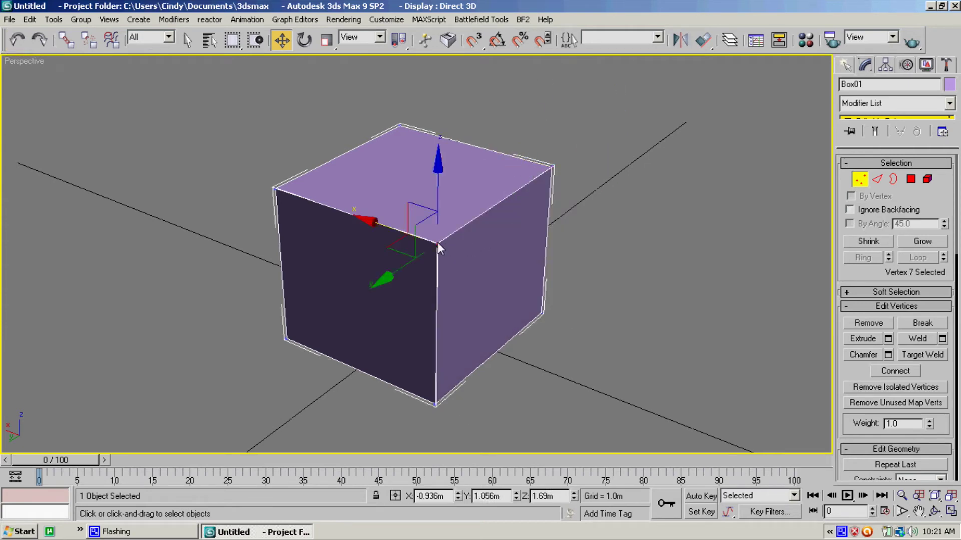
pyautogui.moveTo(393, 284); pyautogui.dragTo(272, 316)
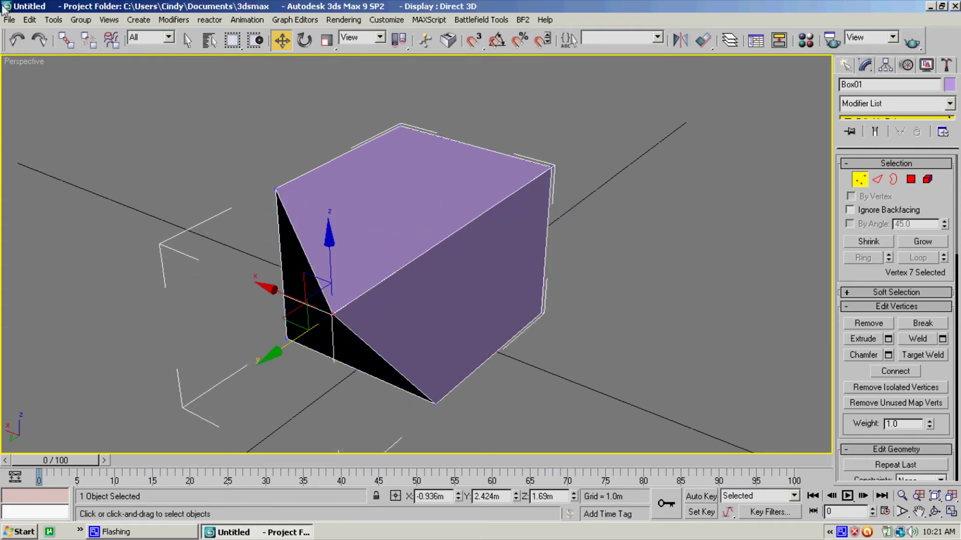
pyautogui.click(17, 39)
pyautogui.moveTo(449, 186); pyautogui.dragTo(422, 95)
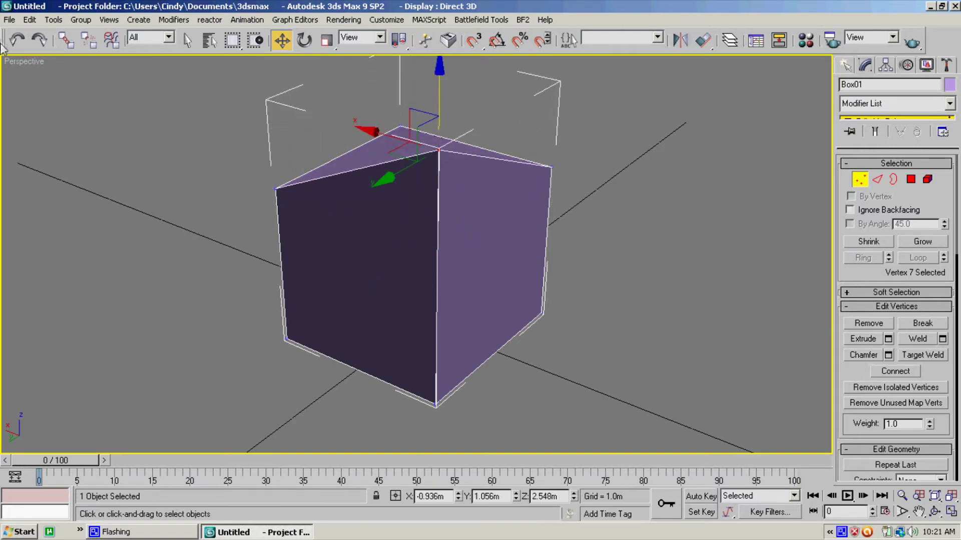
pyautogui.click(17, 39)
# Try moving the nearest top corner vertex within the YZ plane to about Y 0.07 m and Z 0.31 m, and undo it.
pyautogui.click(428, 262)
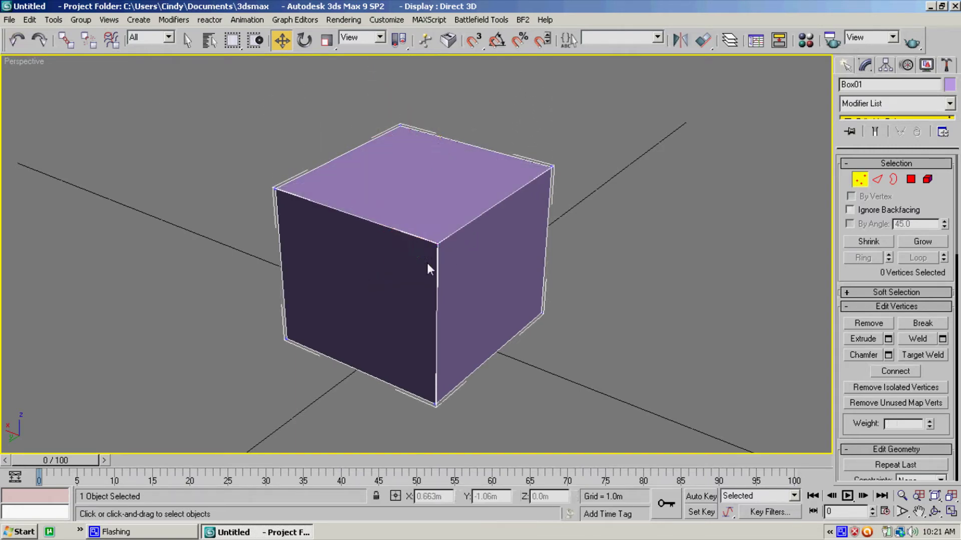
pyautogui.click(436, 245)
pyautogui.moveTo(423, 227); pyautogui.dragTo(530, 395)
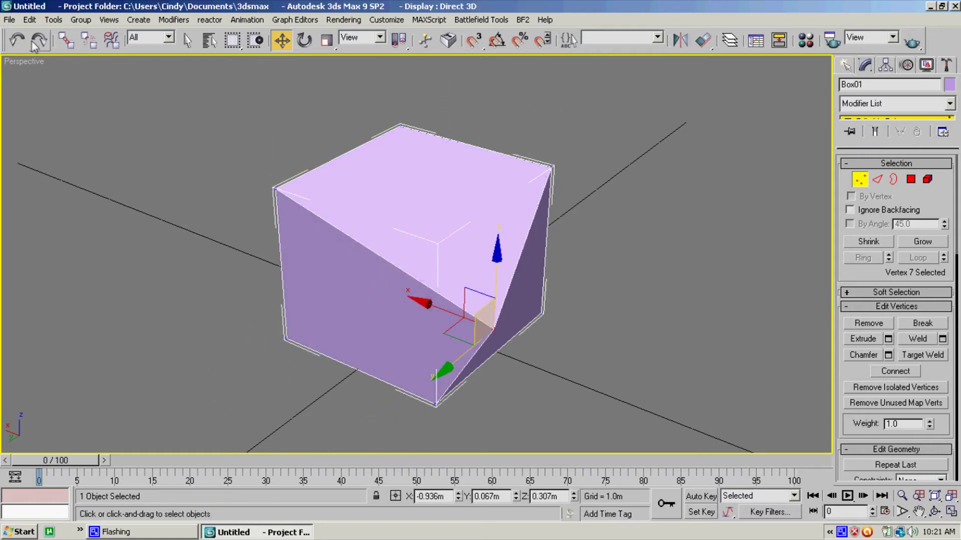
pyautogui.click(17, 39)
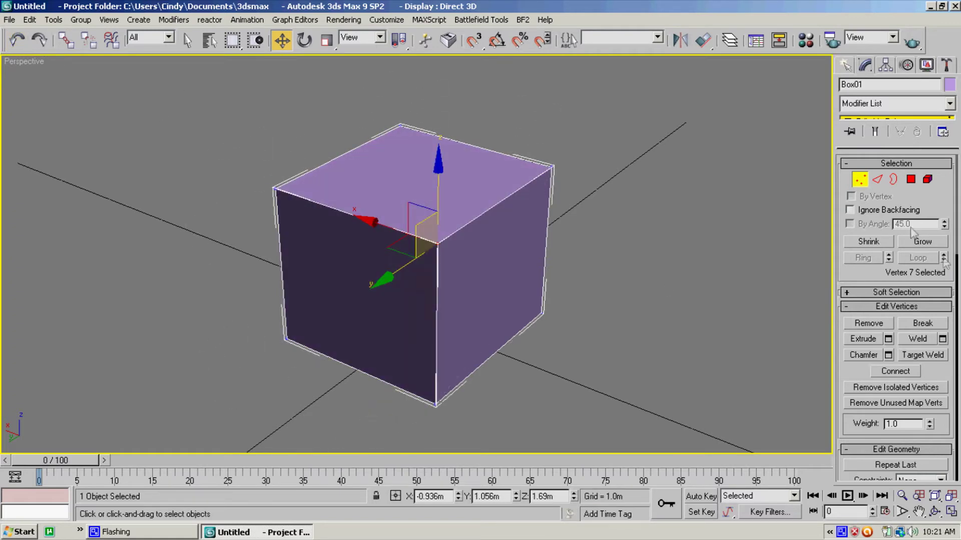
# In edge editing, try moving the near top edge inward along X to about 0.42 m, and undo the move.
pyautogui.click(878, 179)
pyautogui.moveTo(457, 205); pyautogui.dragTo(364, 191)
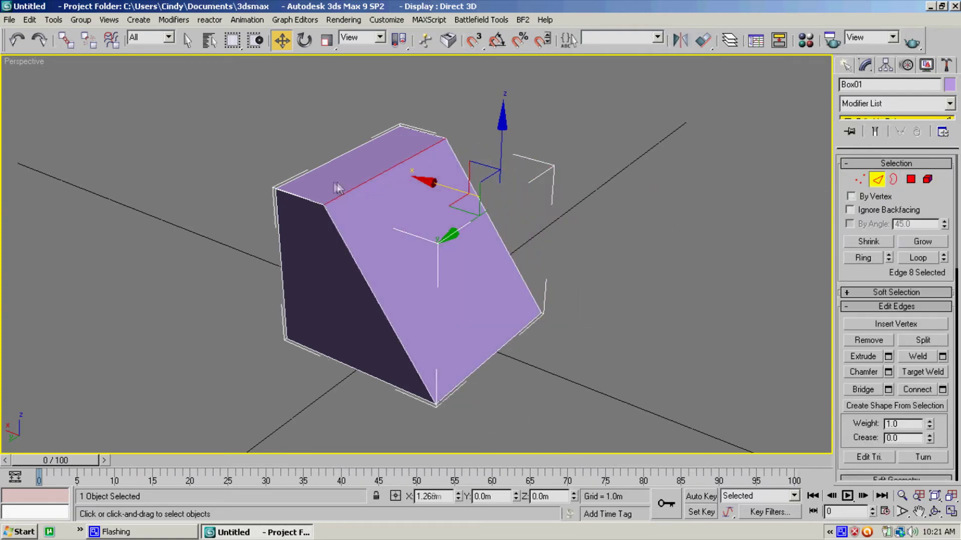
pyautogui.click(17, 39)
pyautogui.click(18, 40)
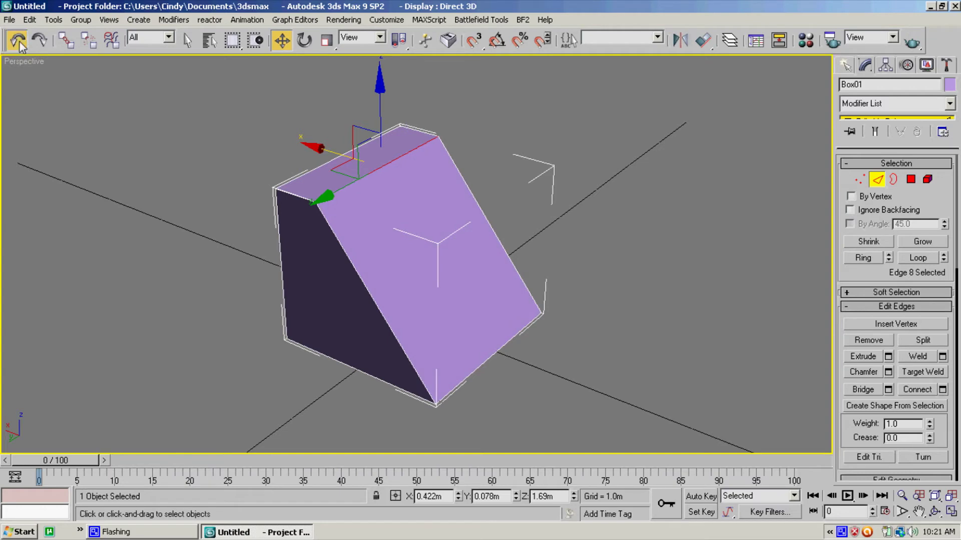
# In polygon editing, try lowering the top face to about Z 1.49 m and moving the right-hand side face along X, undoing the moves.
pyautogui.click(911, 179)
pyautogui.click(413, 151)
pyautogui.moveTo(413, 150)
pyautogui.mouseDown()
pyautogui.moveTo(416, 90)
pyautogui.moveTo(428, 151)
pyautogui.mouseUp()
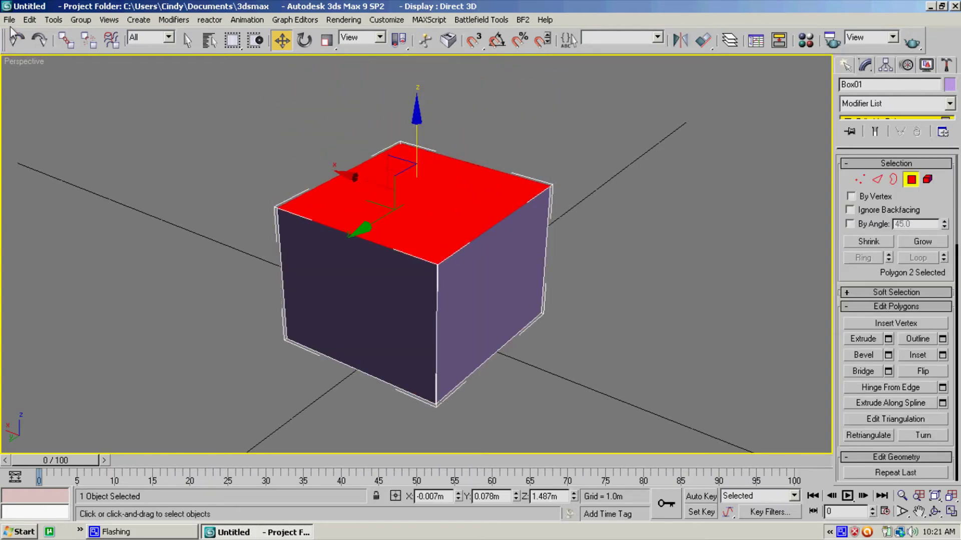
pyautogui.click(508, 267)
pyautogui.moveTo(435, 260); pyautogui.dragTo(464, 265)
pyautogui.click(18, 40)
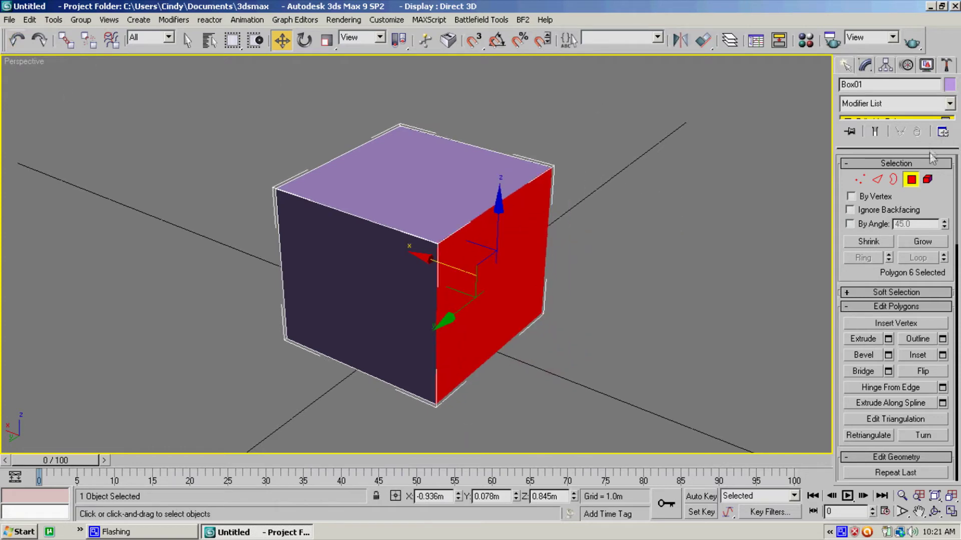
# In element editing, try raising the whole box to about Z 1.2 m, and undo the move.
pyautogui.click(927, 179)
pyautogui.click(440, 263)
pyautogui.moveTo(396, 220); pyautogui.dragTo(444, 176)
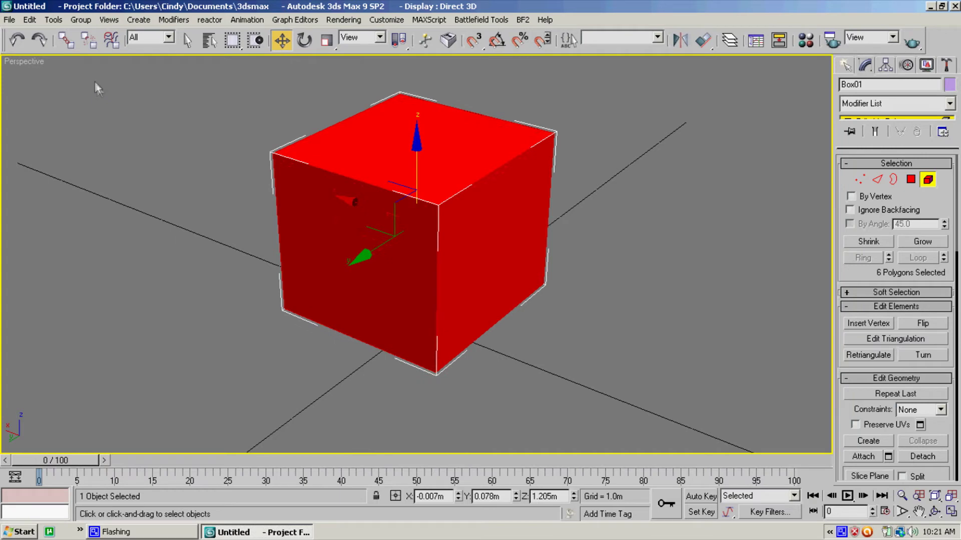
pyautogui.click(14, 47)
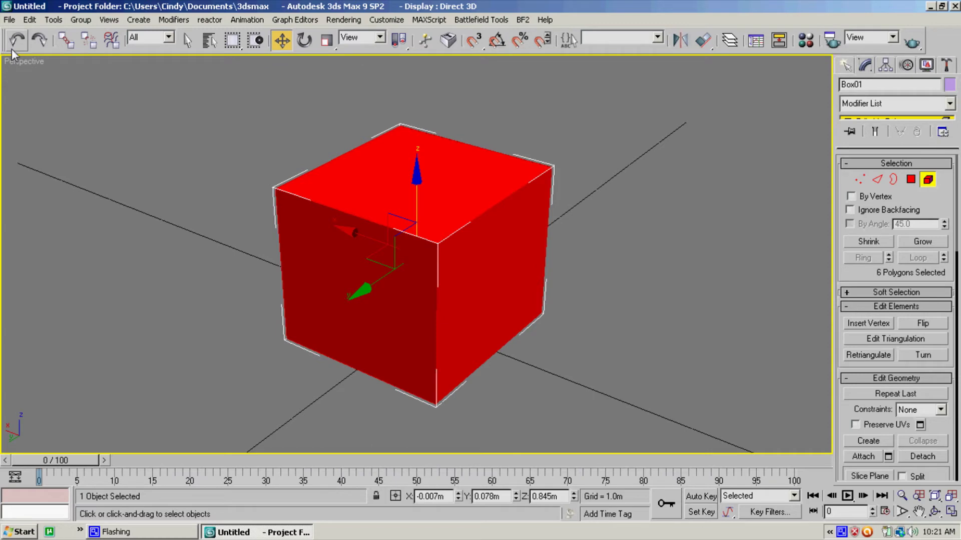
# Return to vertex editing and region-select the hidden rear bottom vertex through the box's front face from a lower view angle.
pyautogui.click(860, 179)
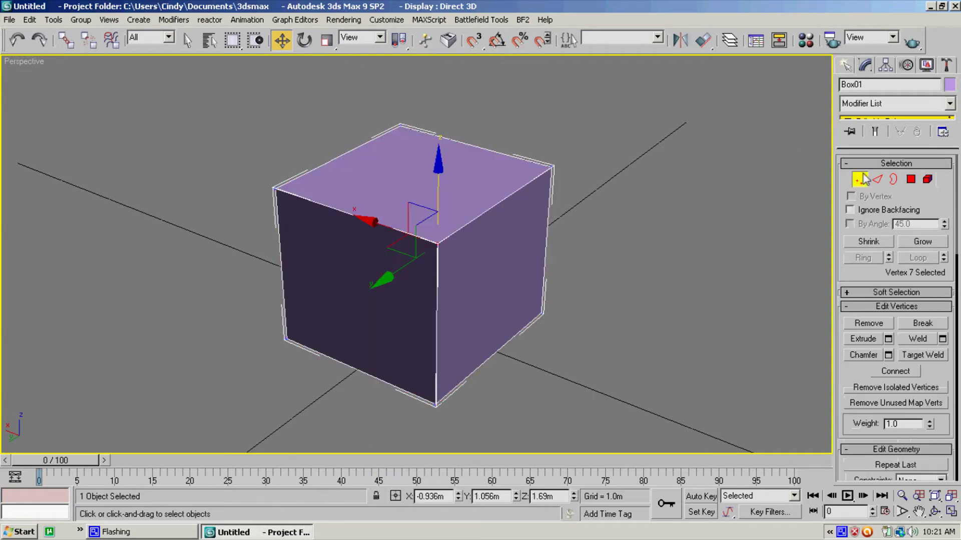
pyautogui.click(681, 322)
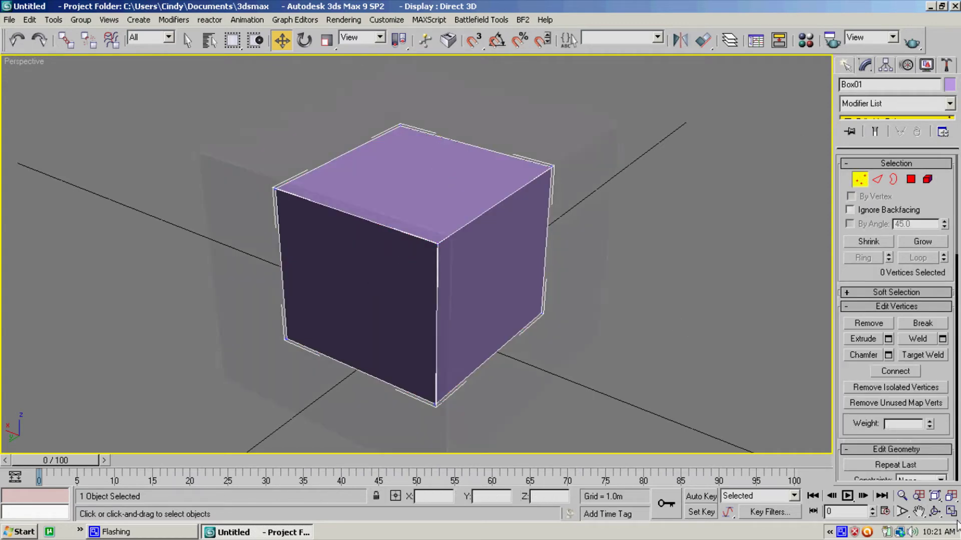
pyautogui.scroll(3, 435, 253)
pyautogui.hotkey('ctrl', 'r')
pyautogui.moveTo(437, 250)
pyautogui.mouseDown()
pyautogui.moveTo(400, 238)
pyautogui.moveTo(343, 287)
pyautogui.moveTo(298, 263)
pyautogui.moveTo(311, 169)
pyautogui.moveTo(306, 80)
pyautogui.moveTo(321, 81)
pyautogui.moveTo(353, 176)
pyautogui.moveTo(400, 236)
pyautogui.moveTo(455, 227)
pyautogui.moveTo(431, 195)
pyautogui.moveTo(427, 251)
pyautogui.moveTo(424, 240)
pyautogui.moveTo(448, 241)
pyautogui.moveTo(442, 253)
pyautogui.mouseUp()
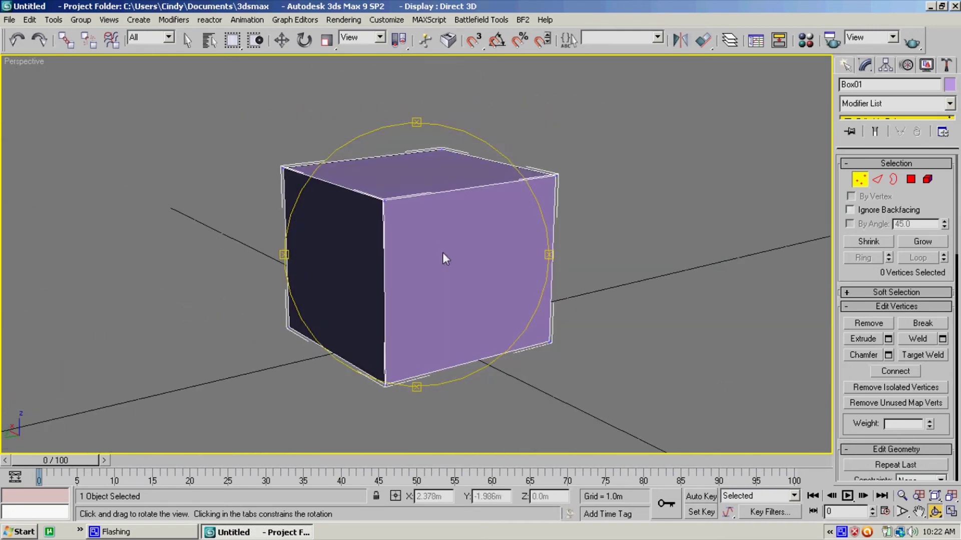
pyautogui.rightClick(442, 256)
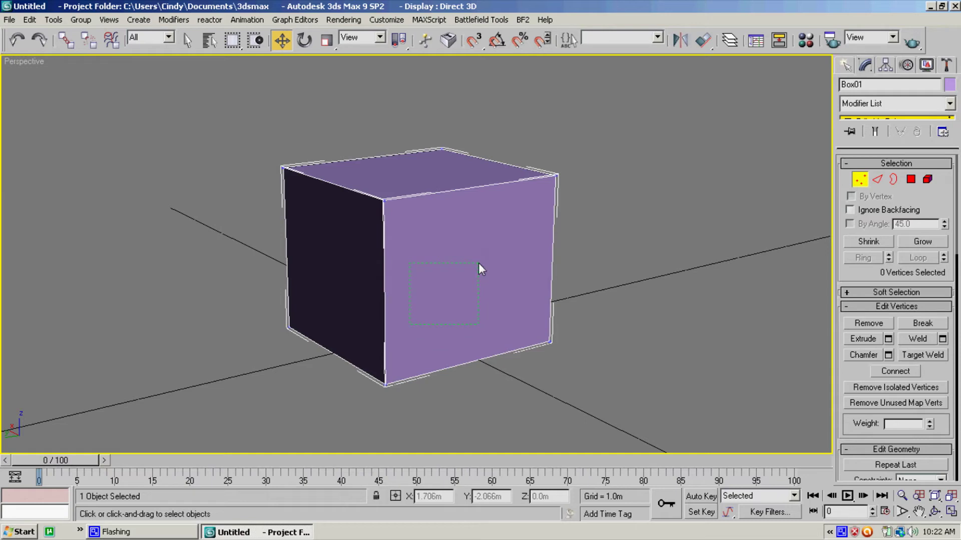
pyautogui.moveTo(478, 263)
pyautogui.mouseDown()
pyautogui.moveTo(146, 374)
pyautogui.moveTo(464, 272)
pyautogui.mouseUp()
pyautogui.moveTo(488, 254); pyautogui.dragTo(487, 255)
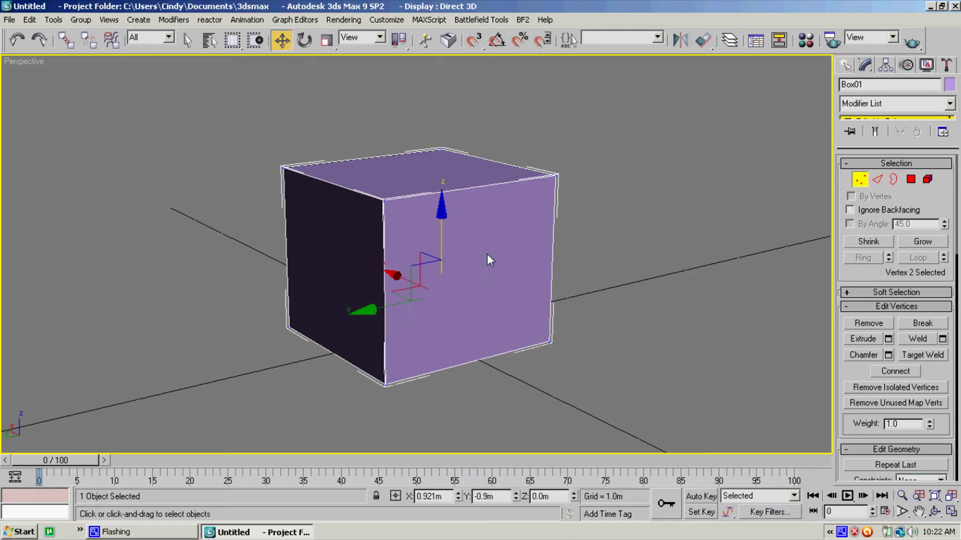
# Clear the hidden vertex selection, and undo and redo that selection change twice.
pyautogui.click(441, 297)
pyautogui.hotkey('ctrl', 'z')
pyautogui.hotkey('ctrl', 'y')
pyautogui.hotkey('ctrl', 'z')
pyautogui.hotkey('ctrl', 'y')
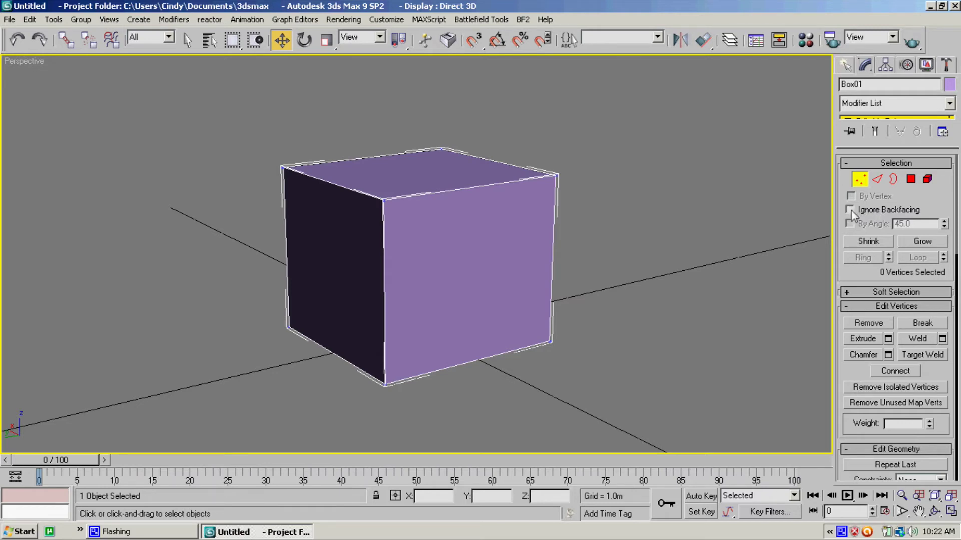
# Turn on Ignore Backfacing, test a region selection over the front face, and select the visible faces individually in polygon editing.
pyautogui.moveTo(399, 320); pyautogui.dragTo(428, 325)
pyautogui.click(912, 179)
pyautogui.click(679, 228)
pyautogui.click(456, 238)
pyautogui.click(422, 166)
pyautogui.click(378, 272)
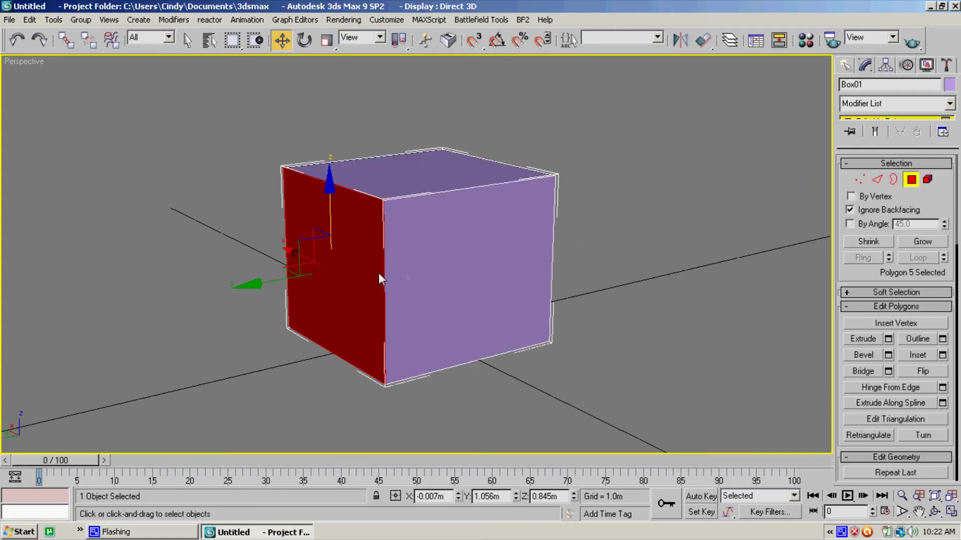
# With Ignore Backfacing on, select the right-hand top corner vertex, and select the rear top edge running from it in edge editing.
pyautogui.click(859, 182)
pyautogui.click(556, 174)
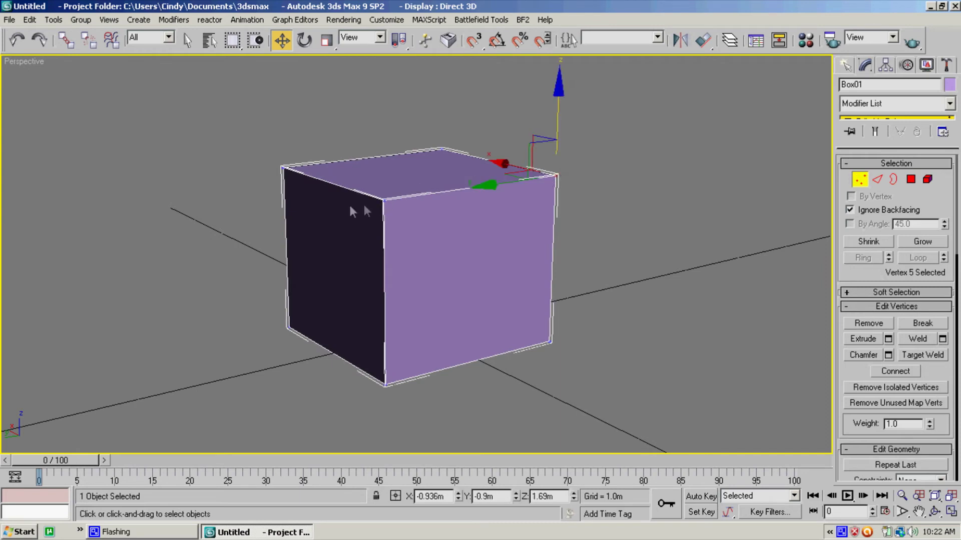
pyautogui.click(877, 179)
pyautogui.click(664, 257)
pyautogui.click(473, 155)
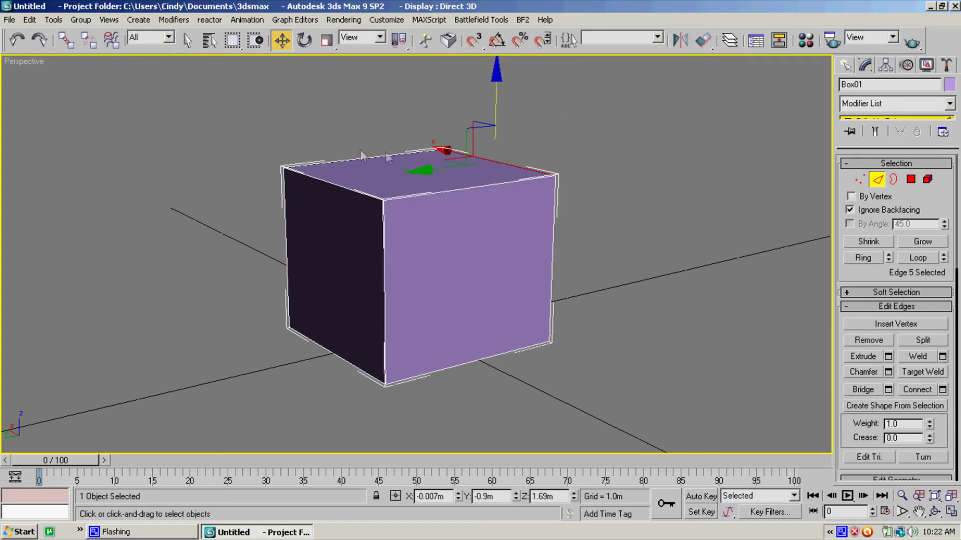
# With Ignore Backfacing on, select the box's visible edges one at a time, including the far-left and nearest vertical edges.
pyautogui.click(363, 157)
pyautogui.click(365, 198)
pyautogui.click(362, 194)
pyautogui.click(465, 188)
pyautogui.click(491, 160)
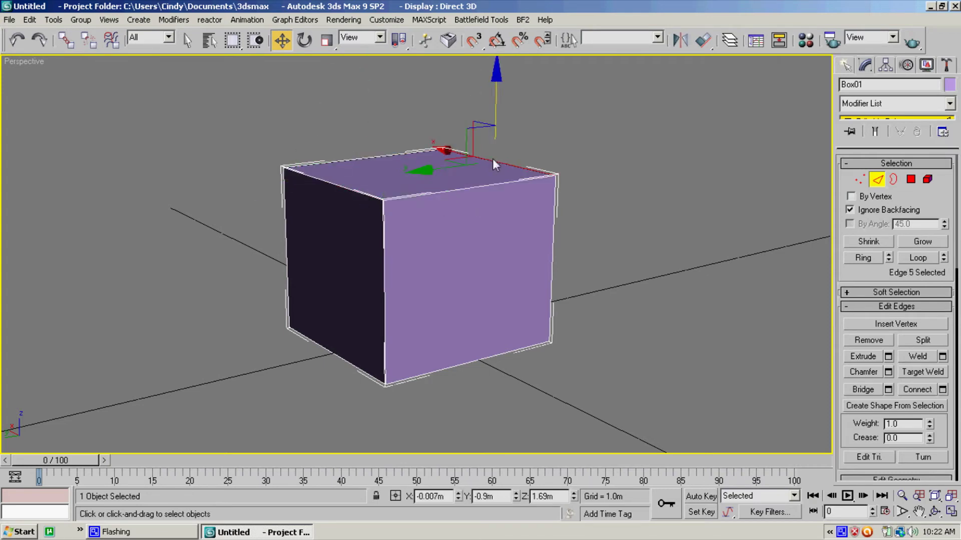
pyautogui.click(553, 256)
pyautogui.click(479, 357)
pyautogui.click(383, 298)
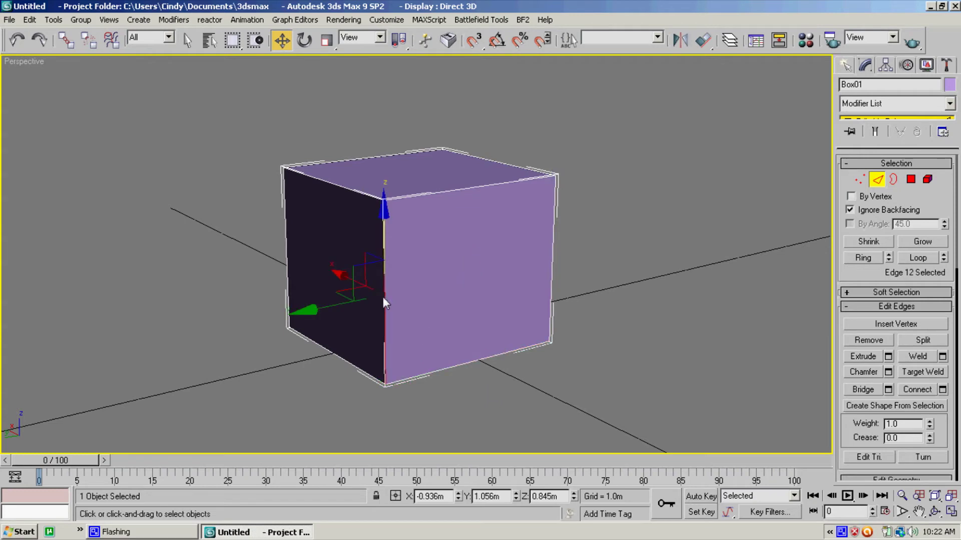
pyautogui.click(350, 280)
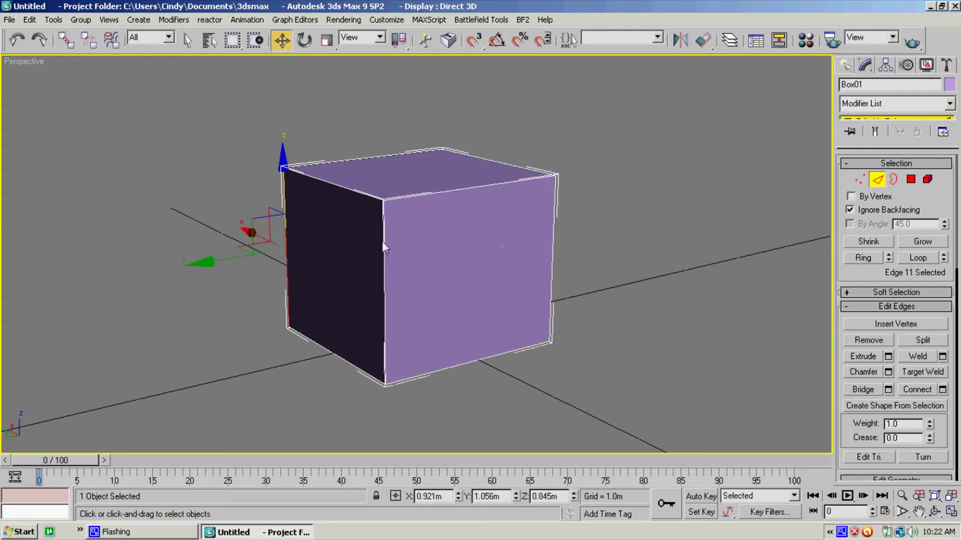
pyautogui.click(384, 276)
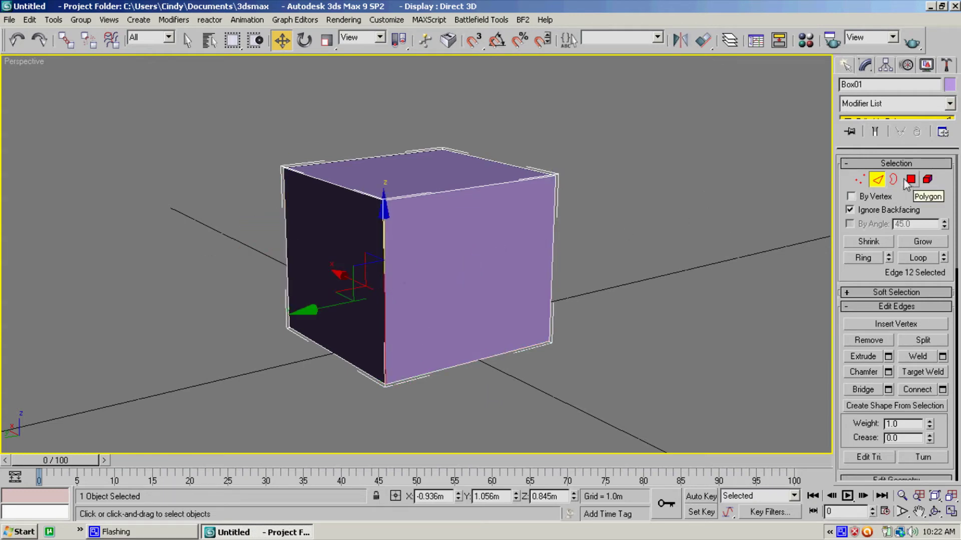
# Turn off Ignore Backfacing and switch to vertex editing with the box viewed from a higher angle.
pyautogui.click(849, 209)
pyautogui.click(859, 180)
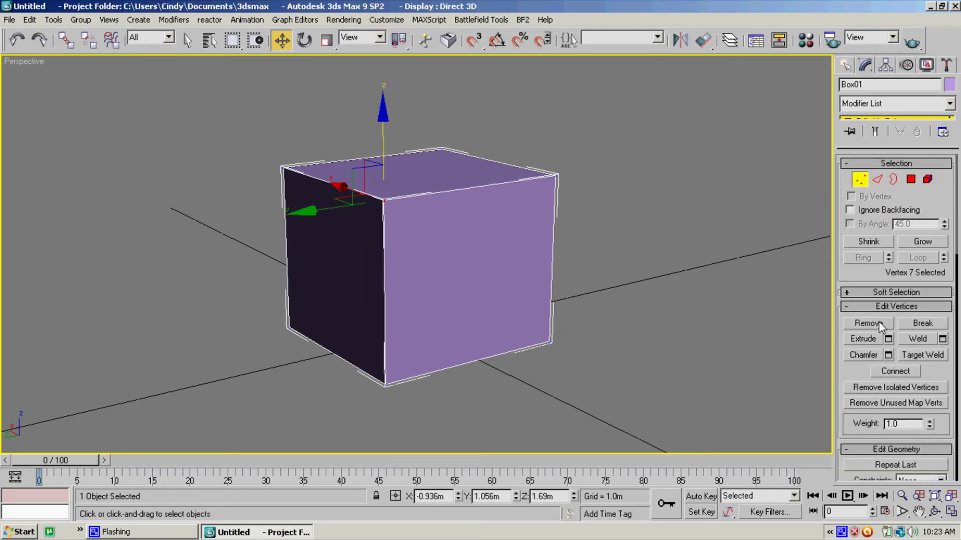
pyautogui.click(935, 511)
pyautogui.moveTo(561, 215); pyautogui.dragTo(491, 270)
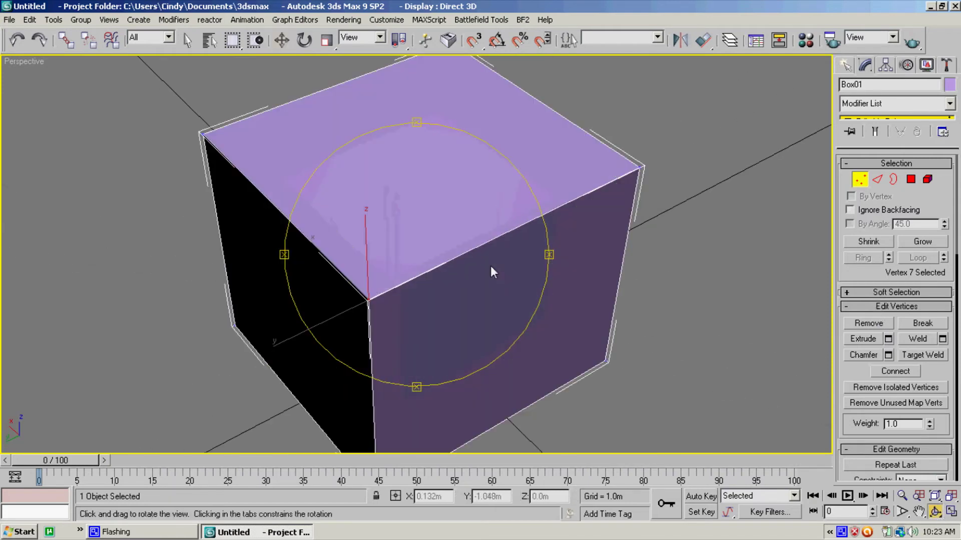
# In edge editing, select the front and rear edges of the top face and connect them with 1 segment, 0 pinch and 0 slide.
pyautogui.click(877, 180)
pyautogui.click(534, 212)
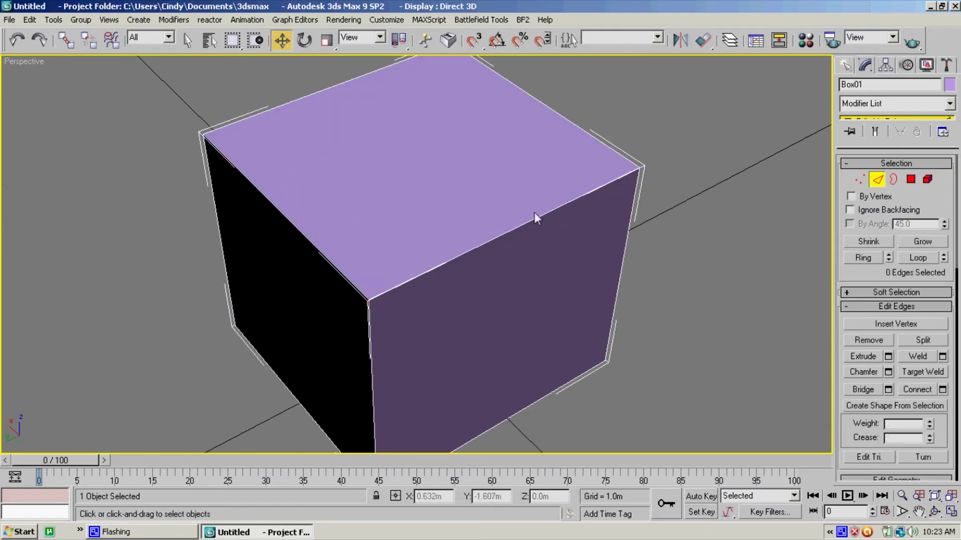
pyautogui.click(507, 232)
pyautogui.keyDown('ctrl'); pyautogui.click(344, 81); pyautogui.keyUp('ctrl')
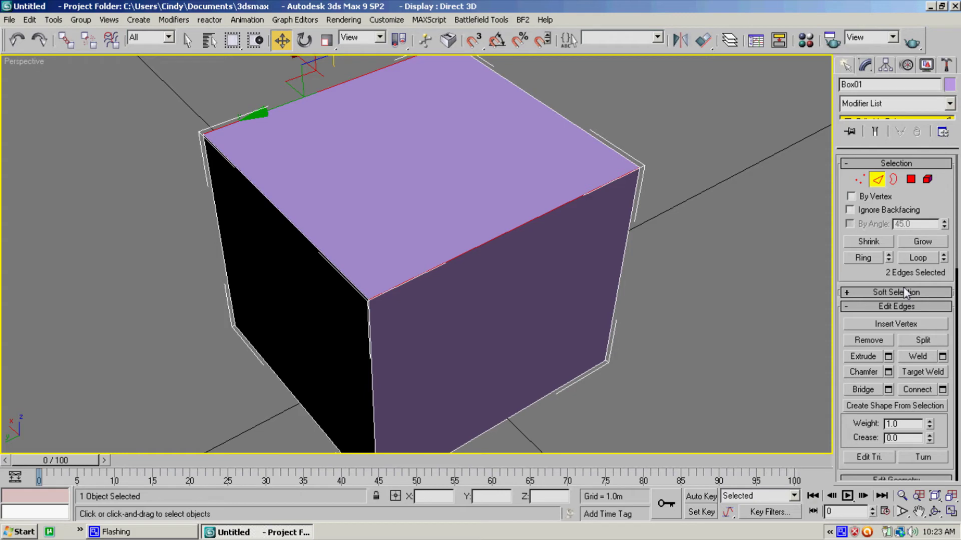
pyautogui.click(943, 390)
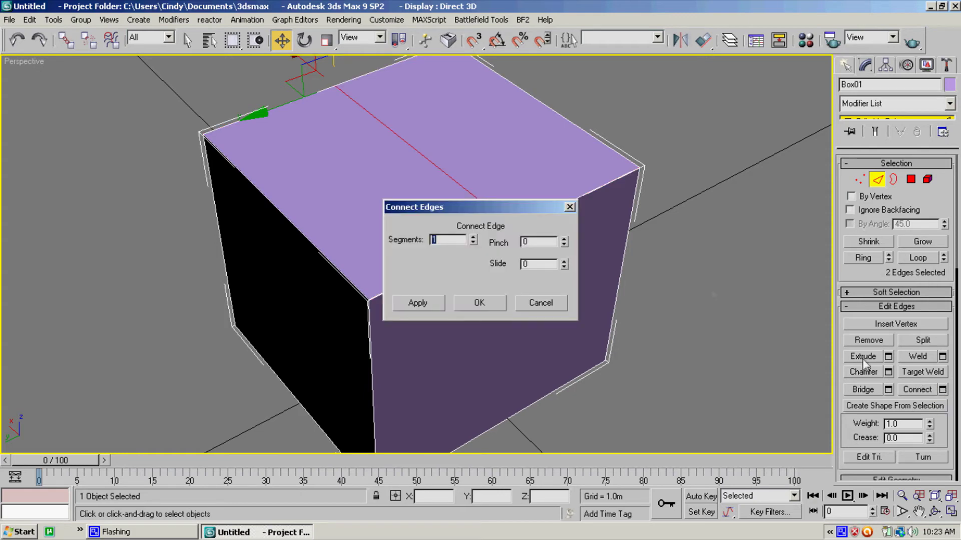
pyautogui.click(488, 307)
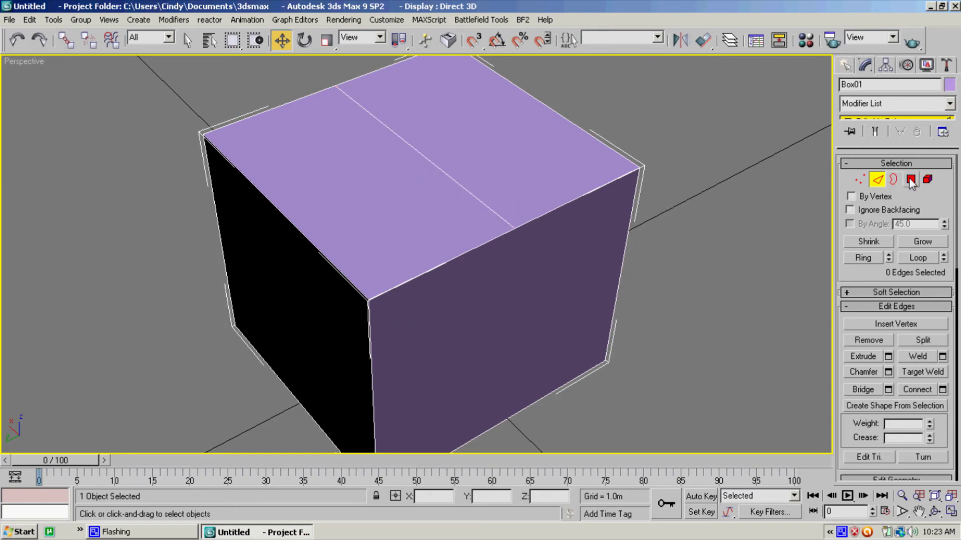
# In polygon editing, select each half of the divided top face separately, and clear the selection.
pyautogui.press('4')
pyautogui.click(464, 117)
pyautogui.click(348, 165)
pyautogui.click(424, 129)
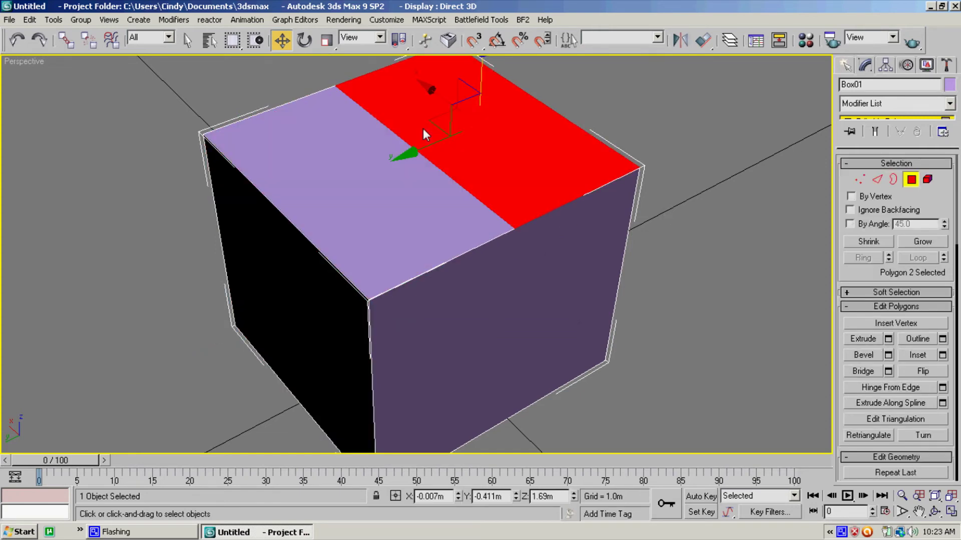
pyautogui.click(725, 247)
# In edge editing, raise the top face's middle edge along Z, inspect the raised shape, and undo the move.
pyautogui.click(878, 180)
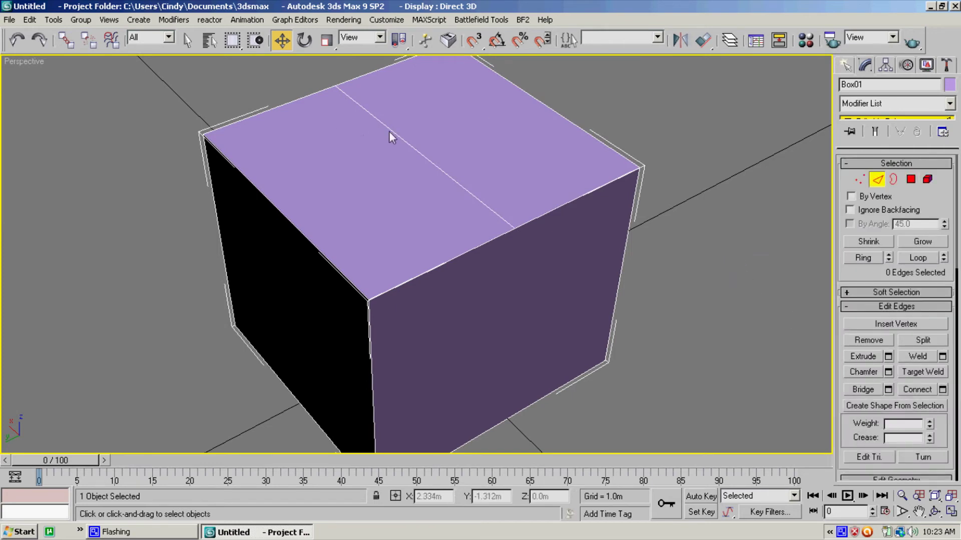
pyautogui.click(408, 145)
pyautogui.moveTo(423, 106); pyautogui.dragTo(423, 35)
pyautogui.scroll(-5, 416, 254)
pyautogui.hotkey('ctrl', 'r')
pyautogui.moveTo(443, 209)
pyautogui.mouseDown()
pyautogui.moveTo(412, 175)
pyautogui.moveTo(318, 204)
pyautogui.moveTo(177, 216)
pyautogui.moveTo(208, 201)
pyautogui.moveTo(440, 203)
pyautogui.moveTo(487, 216)
pyautogui.moveTo(463, 189)
pyautogui.moveTo(370, 216)
pyautogui.moveTo(316, 247)
pyautogui.moveTo(486, 290)
pyautogui.moveTo(488, 170)
pyautogui.moveTo(458, 202)
pyautogui.mouseUp()
pyautogui.click(17, 40)
pyautogui.scroll(6, 436, 191)
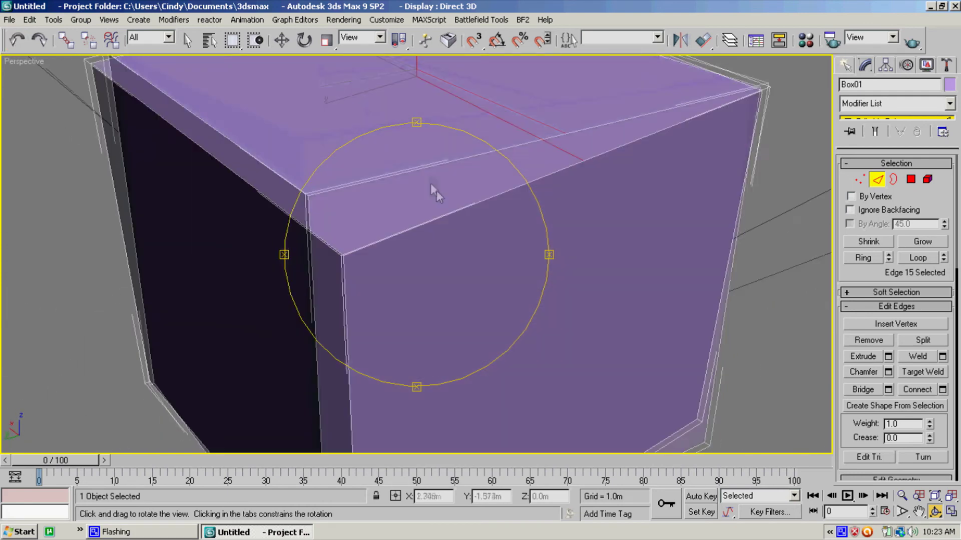
# Clear and reselect the middle edge across the top face, inspect it from another angle, and deselect it.
pyautogui.click(282, 40)
pyautogui.click(918, 511)
pyautogui.moveTo(636, 267); pyautogui.dragTo(641, 325)
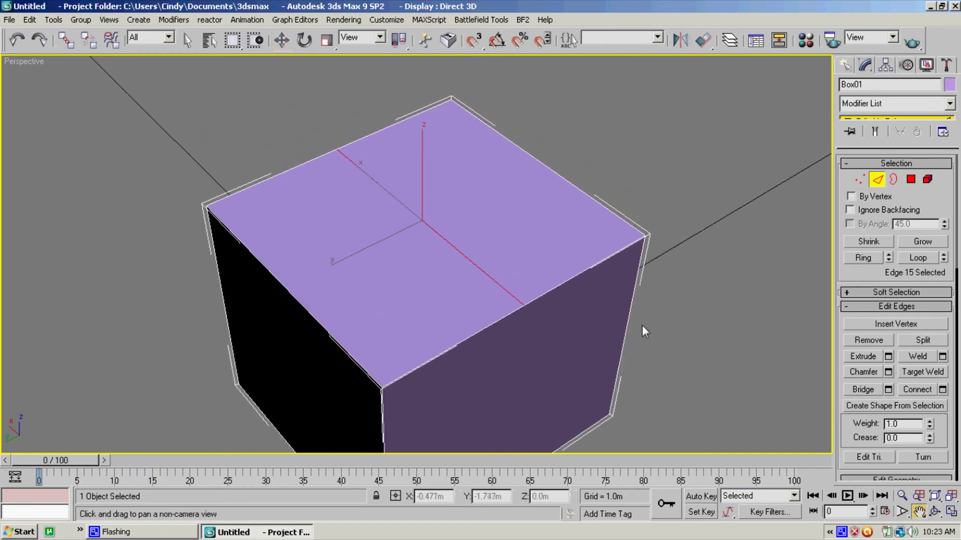
pyautogui.click(281, 40)
pyautogui.click(503, 265)
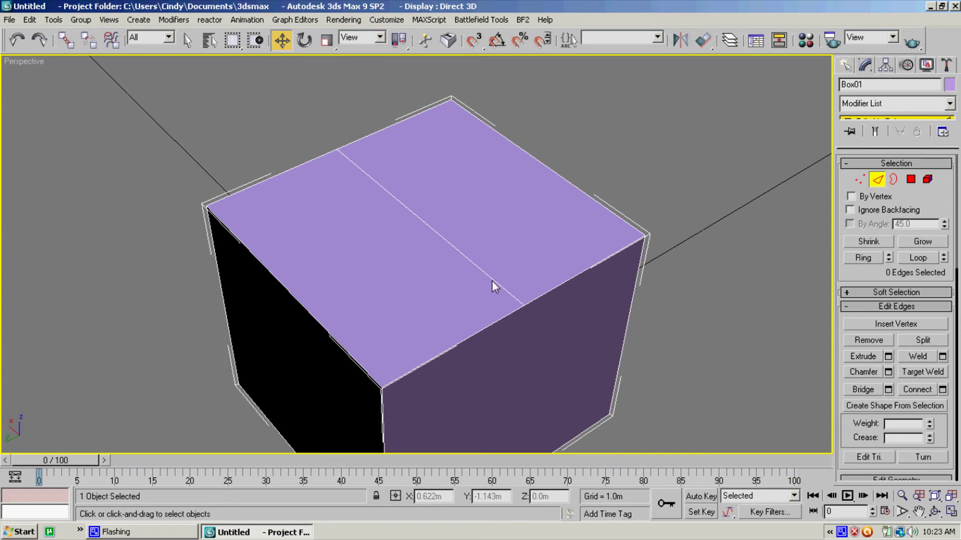
pyautogui.click(494, 285)
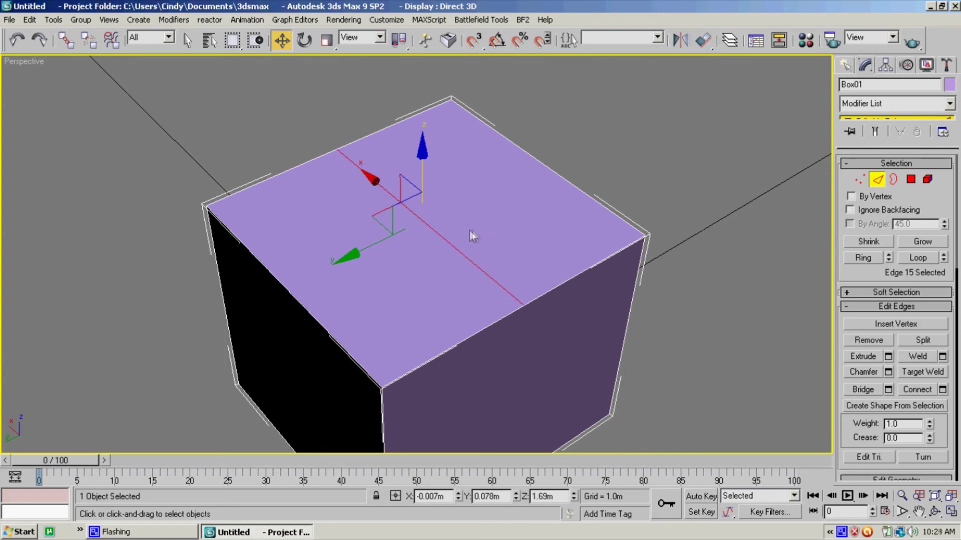
pyautogui.click(935, 511)
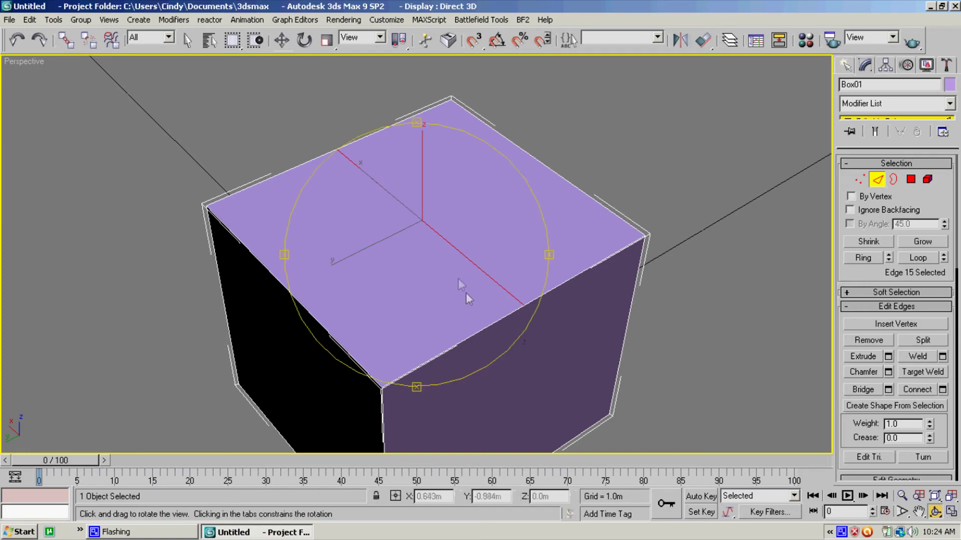
pyautogui.moveTo(459, 280); pyautogui.dragTo(350, 155)
pyautogui.rightClick(458, 58)
pyautogui.click(417, 92)
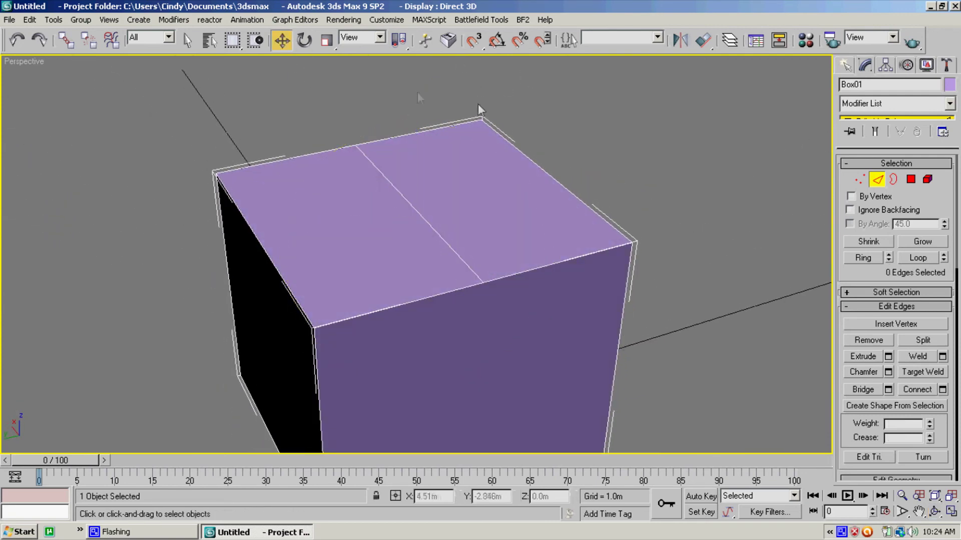
# In vertex editing, select the middle edge's rear vertex together with the nearest top corner vertex, and clear the selection.
pyautogui.click(859, 179)
pyautogui.click(291, 339)
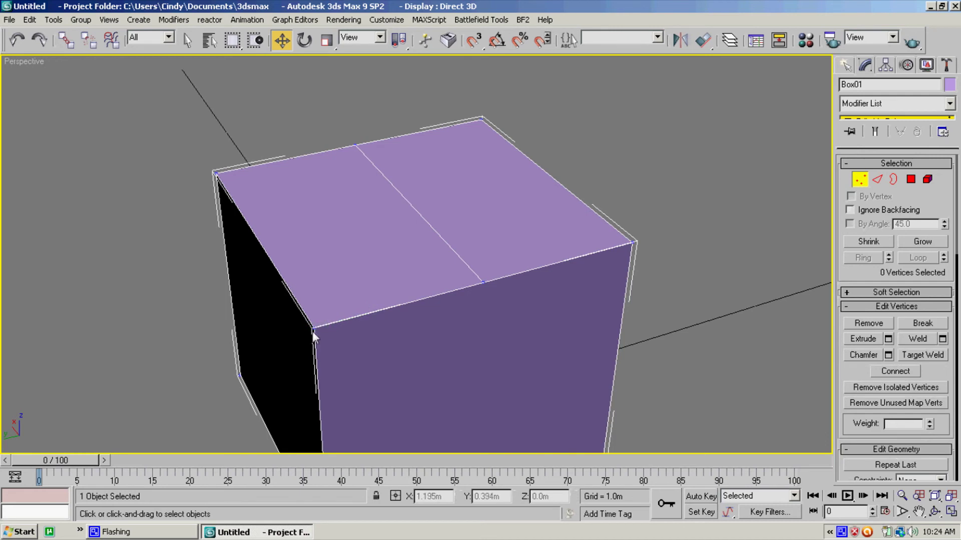
pyautogui.click(314, 328)
pyautogui.click(357, 146)
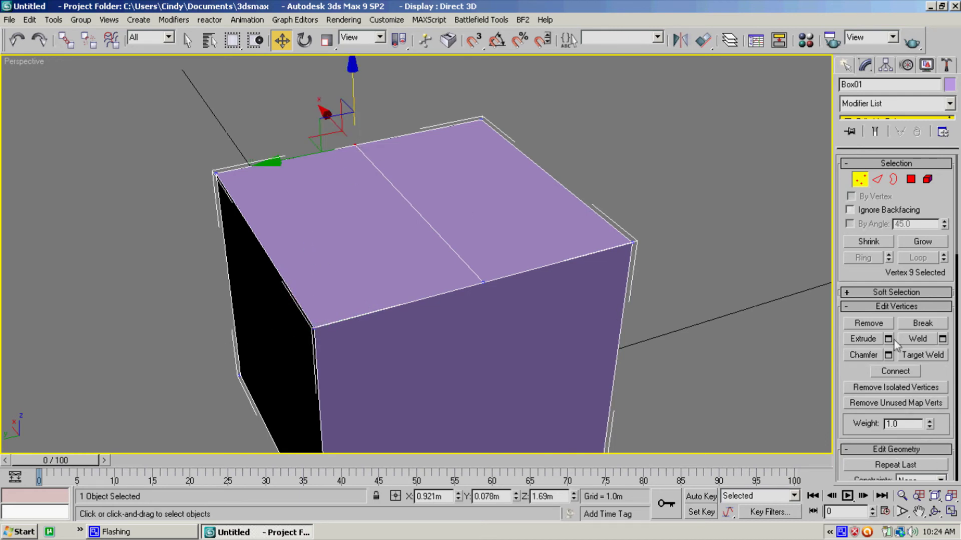
pyautogui.keyDown('ctrl'); pyautogui.click(315, 331); pyautogui.keyUp('ctrl')
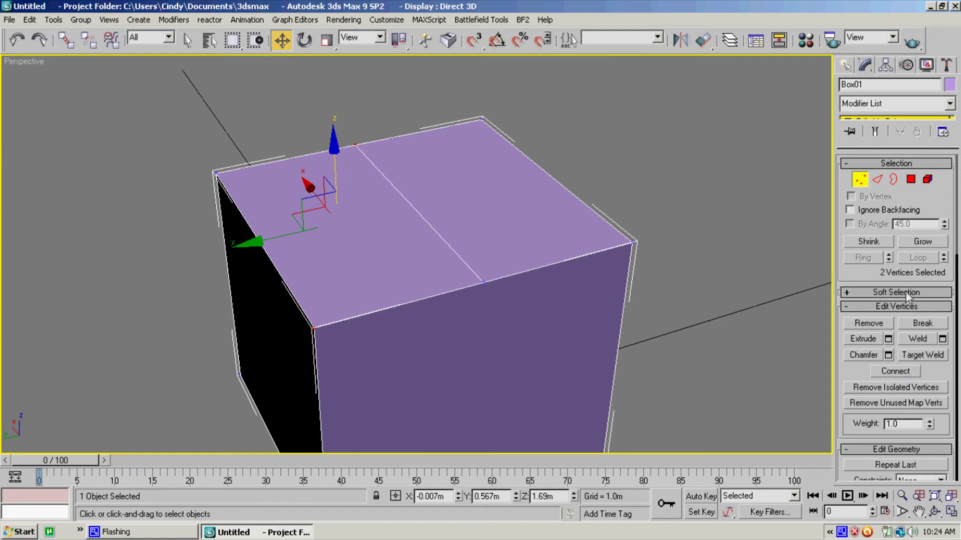
pyautogui.click(733, 362)
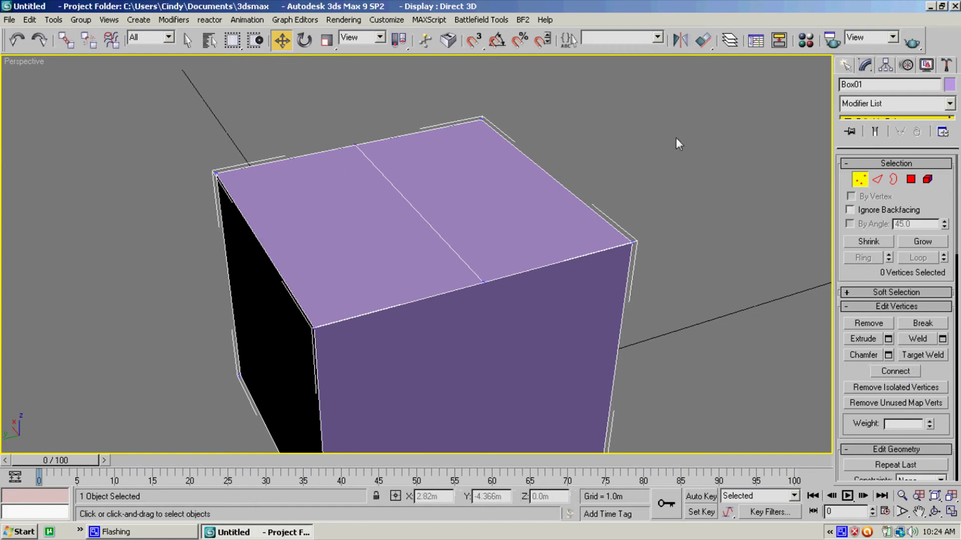
# Connect the middle edge's rear vertex to the nearest top corner vertex with a diagonal edge.
pyautogui.click(935, 512)
pyautogui.moveTo(350, 190); pyautogui.dragTo(391, 212)
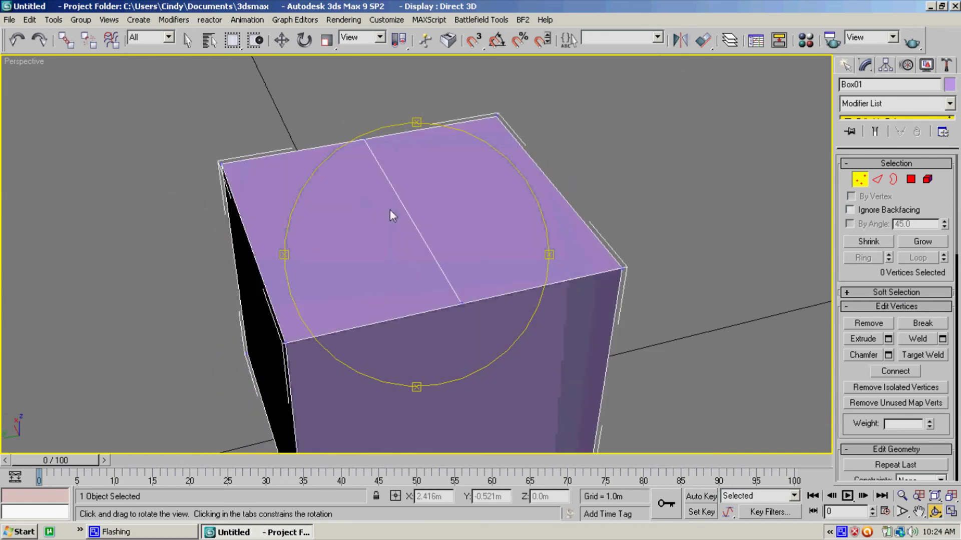
pyautogui.press('w')
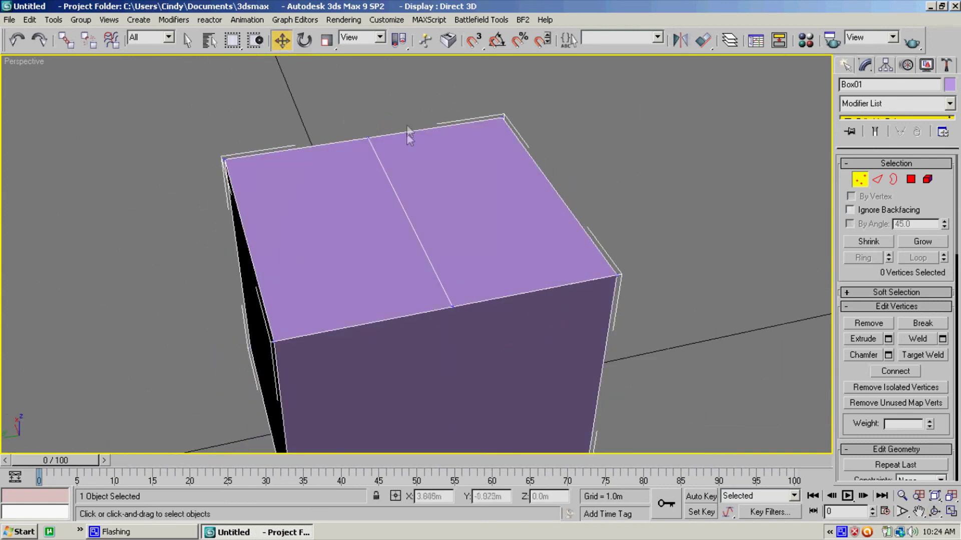
pyautogui.click(370, 137)
pyautogui.click(311, 262)
pyautogui.click(368, 137)
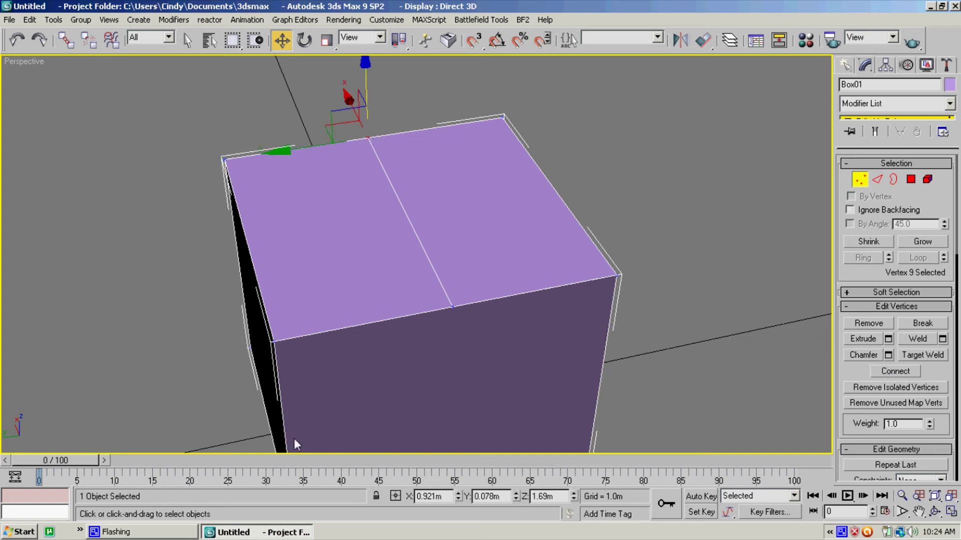
pyautogui.keyDown('ctrl'); pyautogui.click(275, 342); pyautogui.keyUp('ctrl')
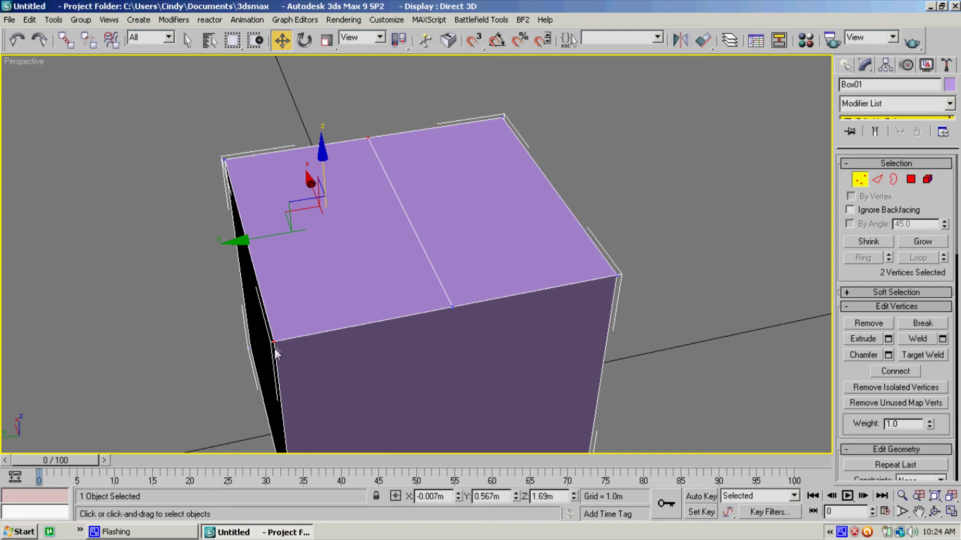
pyautogui.click(908, 371)
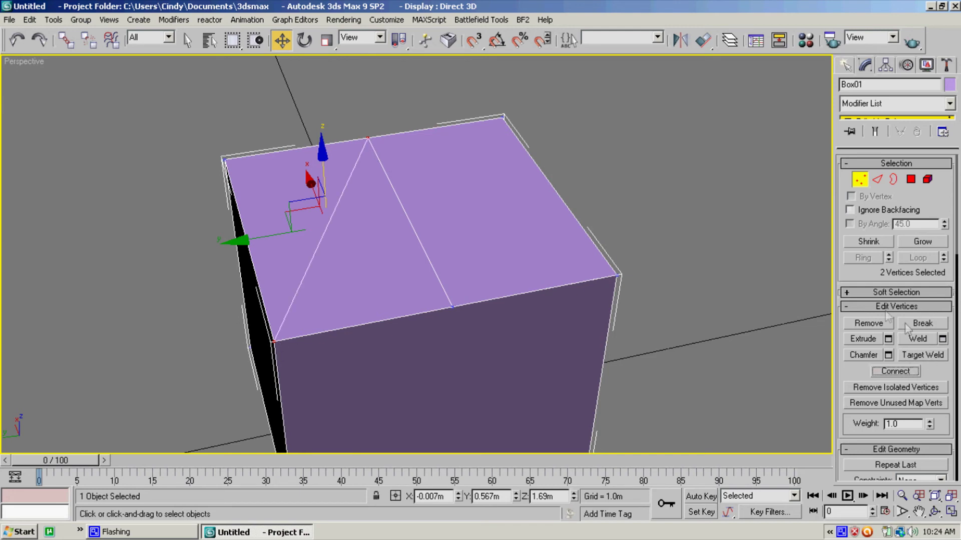
# Clear the vertex selection, inspect the diagonal from a turned view, and switch to edge editing with no edges selected.
pyautogui.hotkey('ctrl', 'd')
pyautogui.click(935, 511)
pyautogui.moveTo(500, 235); pyautogui.dragTo(278, 76)
pyautogui.click(281, 41)
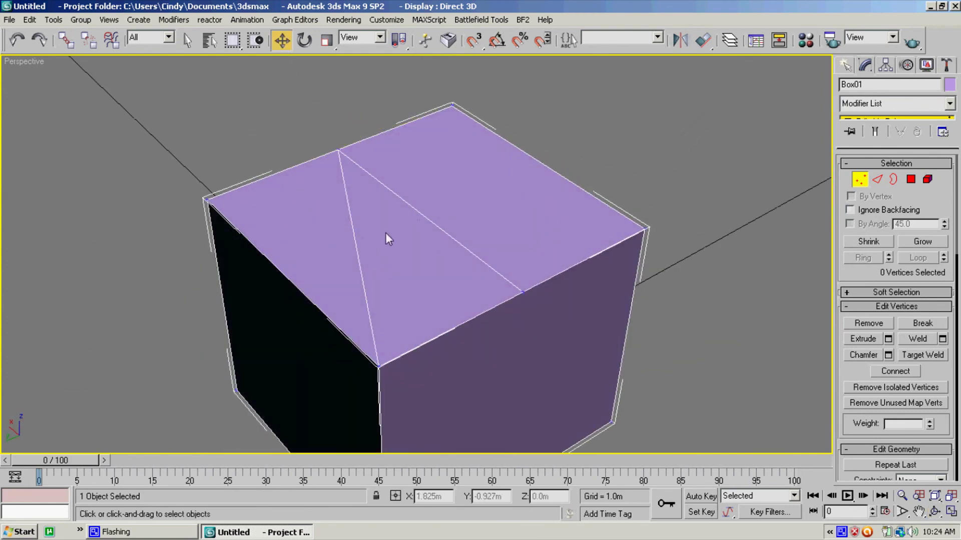
pyautogui.click(877, 180)
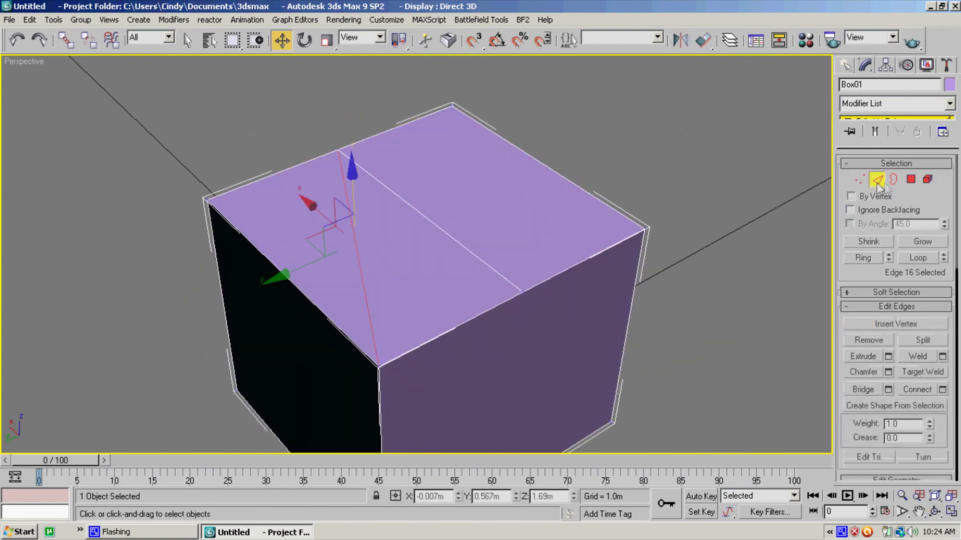
pyautogui.click(407, 266)
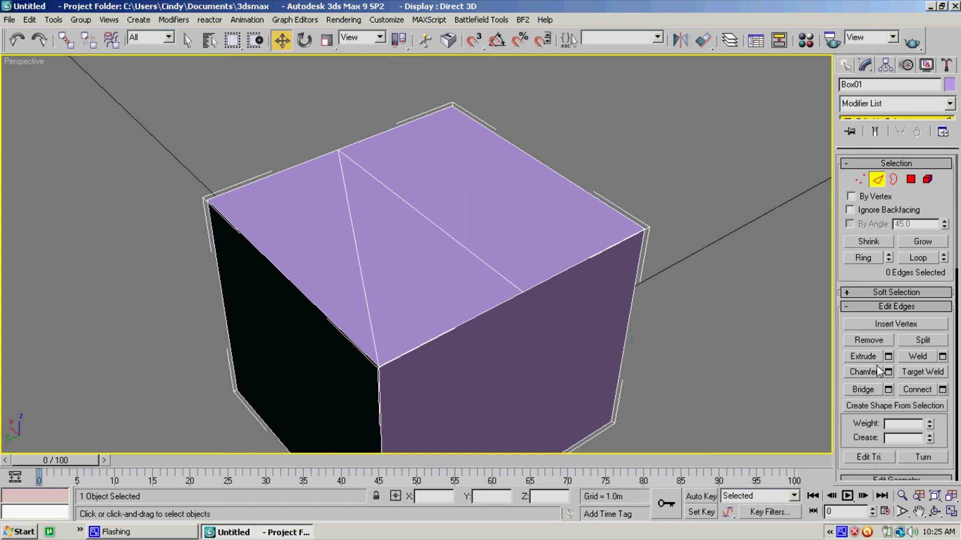
# In vertex editing, lower the top face's far-left corner vertex to about 1.18 m in Z, and undo the move.
pyautogui.click(859, 178)
pyautogui.click(207, 199)
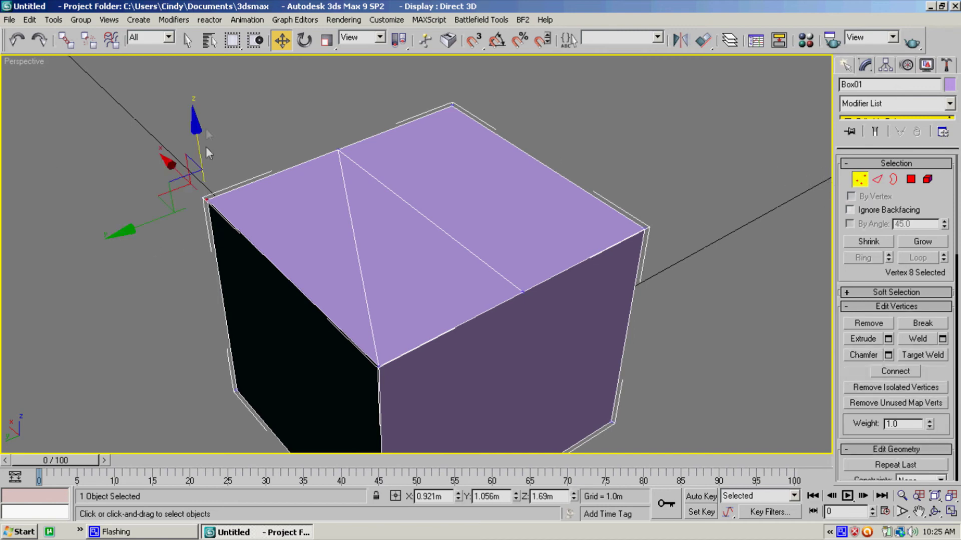
pyautogui.moveTo(199, 136); pyautogui.dragTo(213, 198)
pyautogui.click(934, 512)
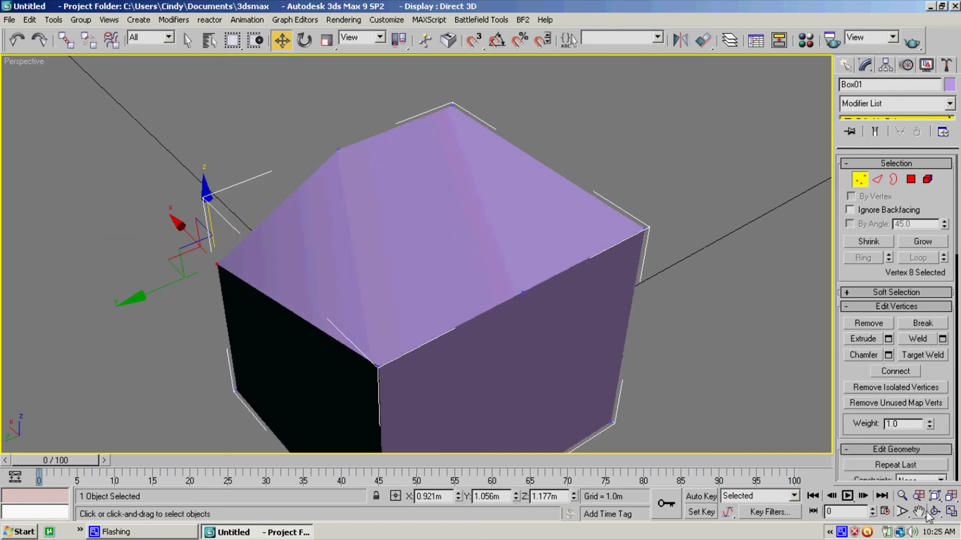
pyautogui.moveTo(505, 232); pyautogui.dragTo(879, 182)
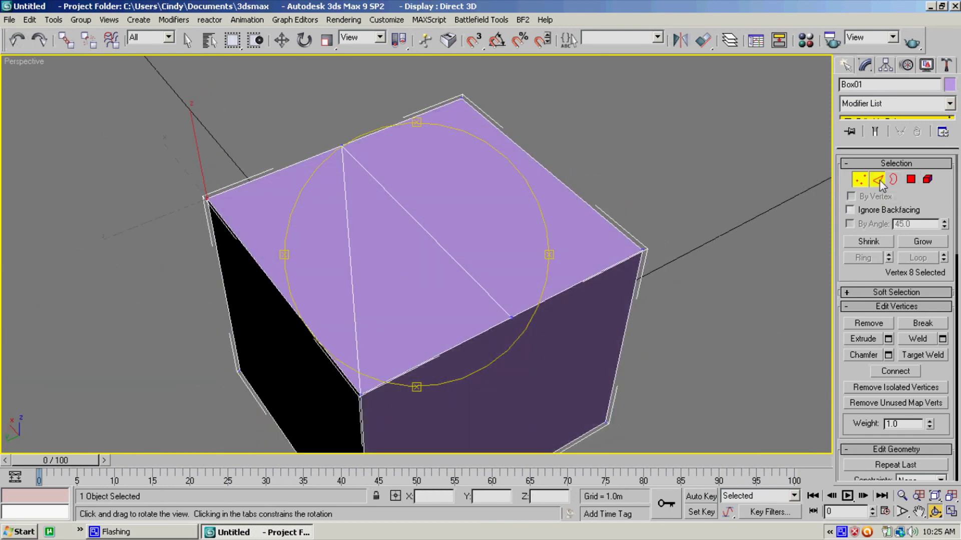
# In edge editing, delete the diagonal edge and the middle edge of the top face.
pyautogui.click(878, 179)
pyautogui.press('w')
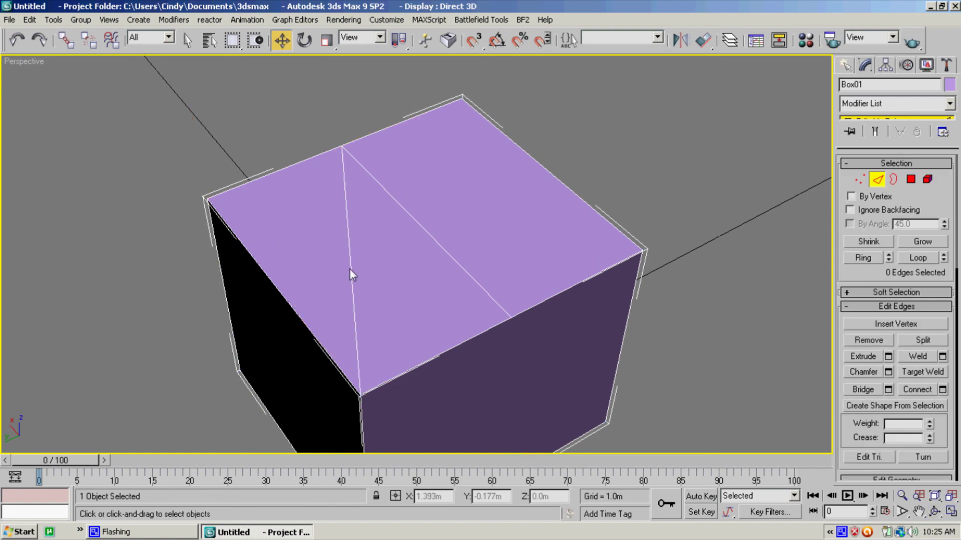
pyautogui.click(350, 268)
pyautogui.press('Delete')
pyautogui.click(420, 227)
pyautogui.press('Delete')
# Inspect the box with the edges deleted, undo the deletions, and return to the Move tool with no edges selected.
pyautogui.click(934, 512)
pyautogui.moveTo(415, 250); pyautogui.dragTo(452, 275)
pyautogui.click(20, 47)
pyautogui.click(20, 46)
pyautogui.click(20, 47)
pyautogui.click(869, 341)
pyautogui.click(282, 40)
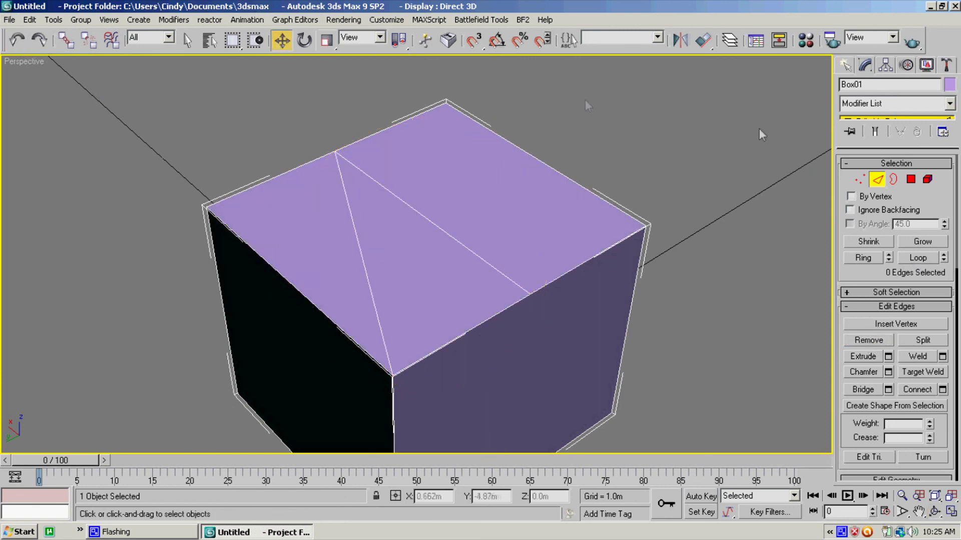
# In edge editing, remove the middle edge and the diagonal edge of the top face while keeping the face filled.
pyautogui.click(428, 221)
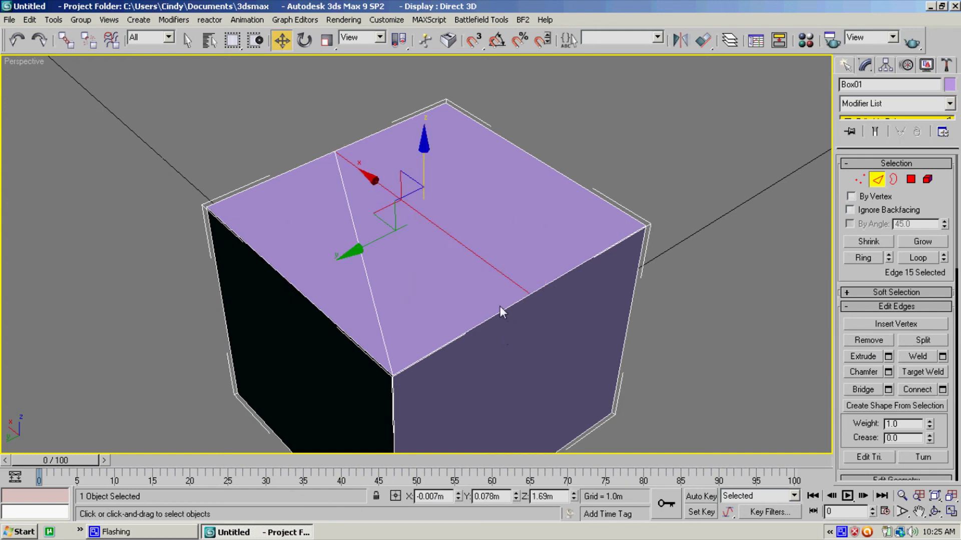
pyautogui.click(935, 512)
pyautogui.moveTo(500, 306); pyautogui.dragTo(475, 275)
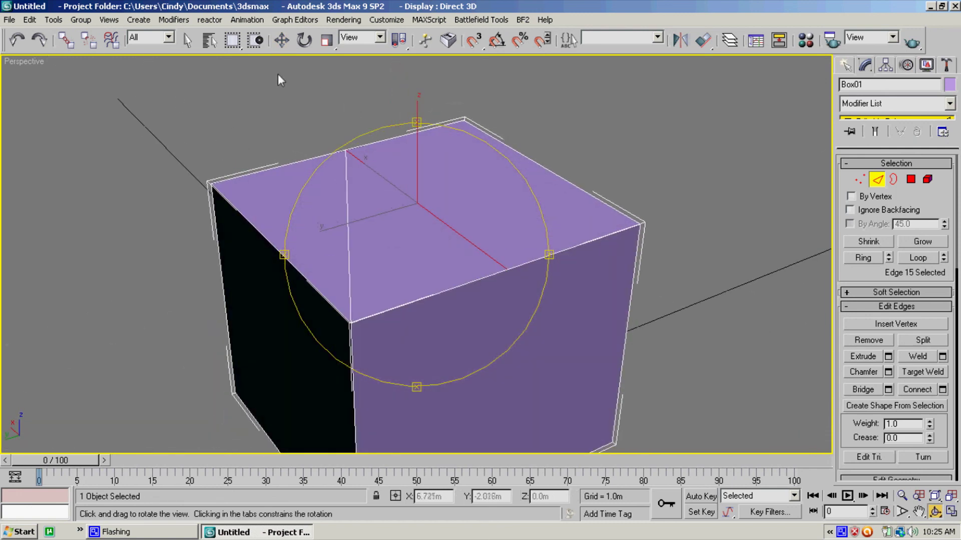
pyautogui.click(282, 40)
pyautogui.click(351, 246)
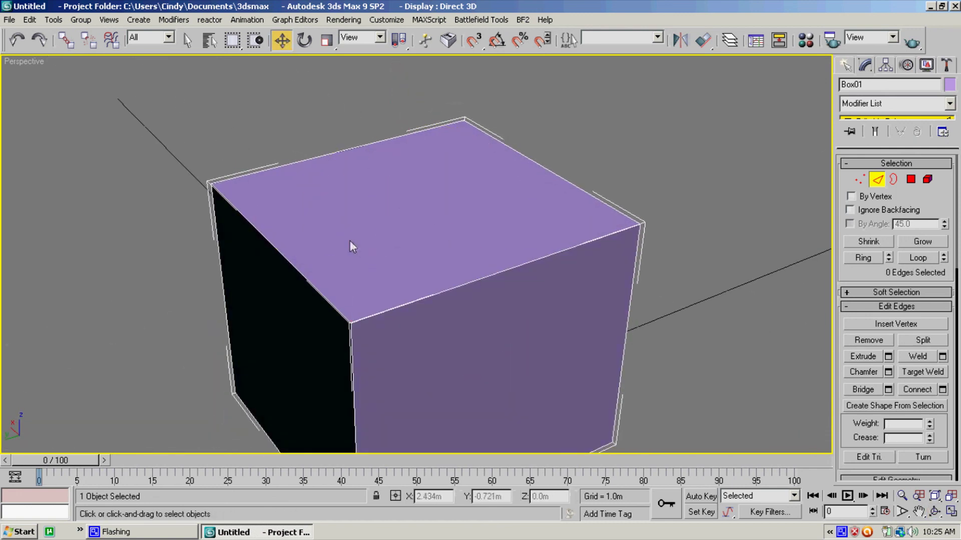
# In vertex editing, lower the leftover midpoint vertex on the top face's near edge to about 1.48 m in Z, and undo the move.
pyautogui.click(861, 182)
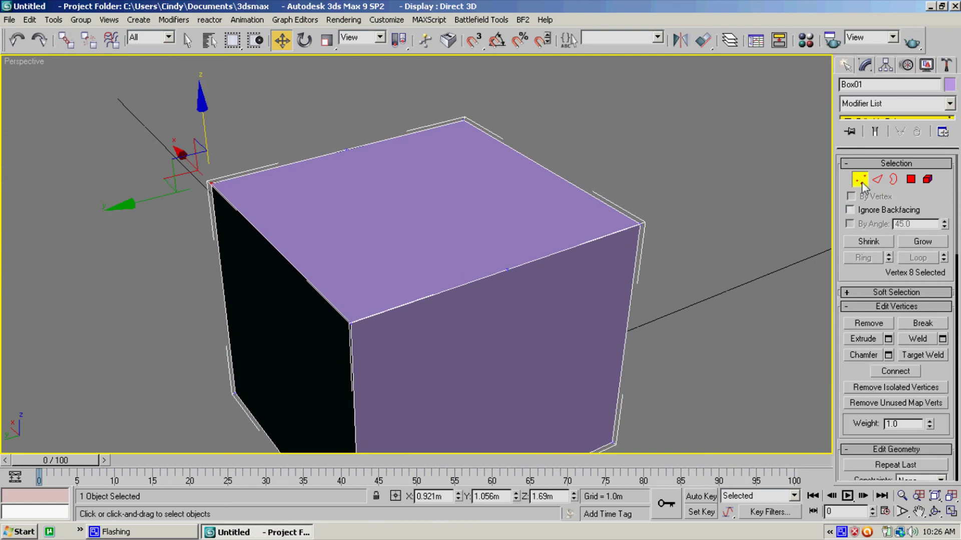
pyautogui.click(530, 296)
pyautogui.scroll(3, 530, 297)
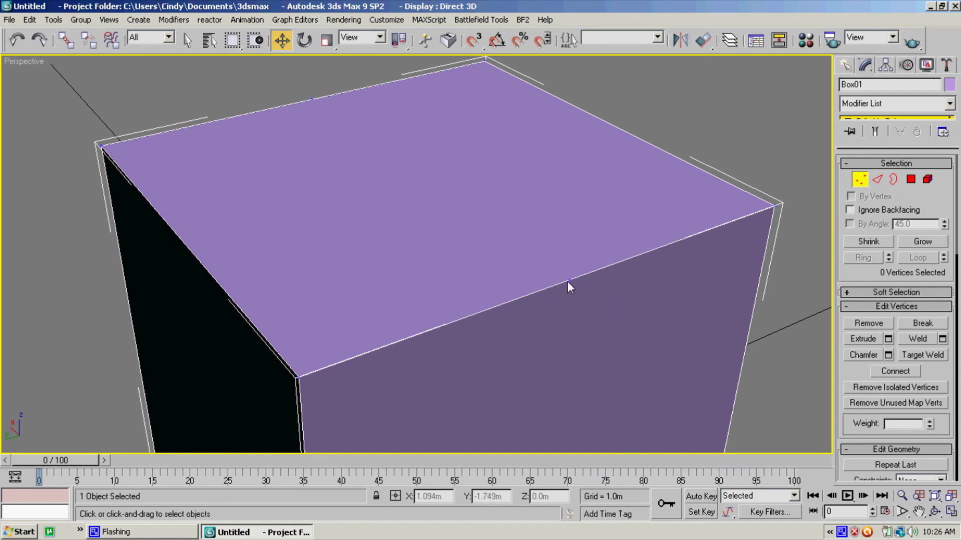
pyautogui.click(568, 281)
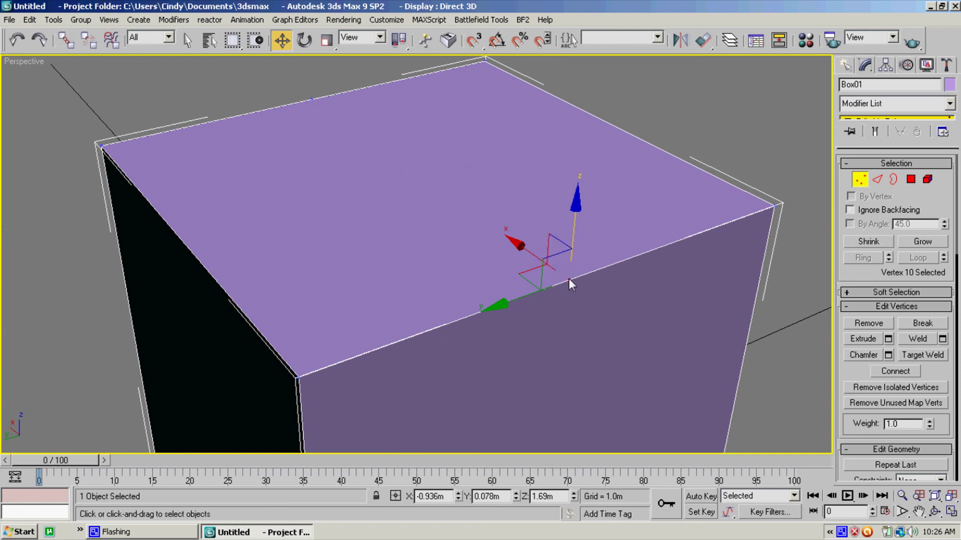
pyautogui.moveTo(571, 236); pyautogui.dragTo(515, 280)
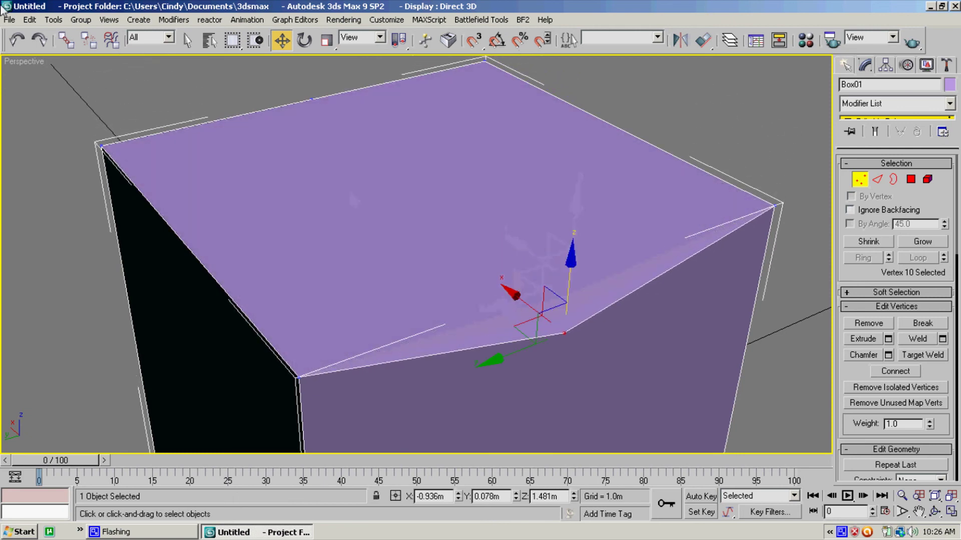
pyautogui.click(18, 40)
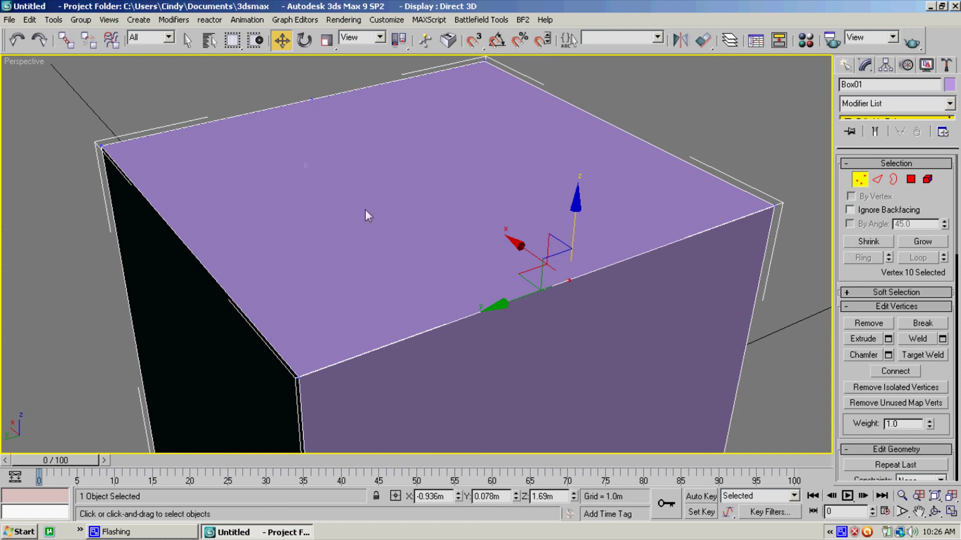
# Remove the two leftover midpoint vertices on the near and far edges of the top face.
pyautogui.click(311, 98)
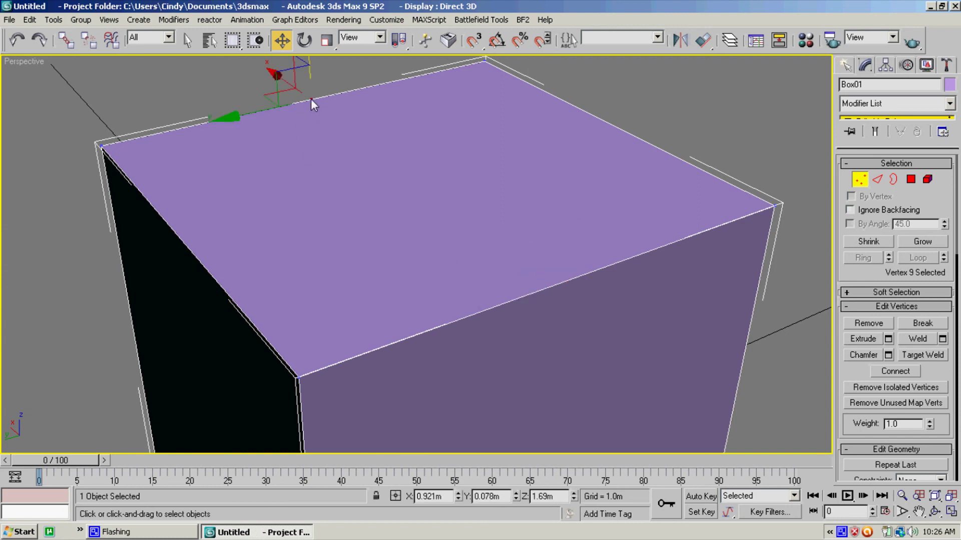
pyautogui.click(499, 232)
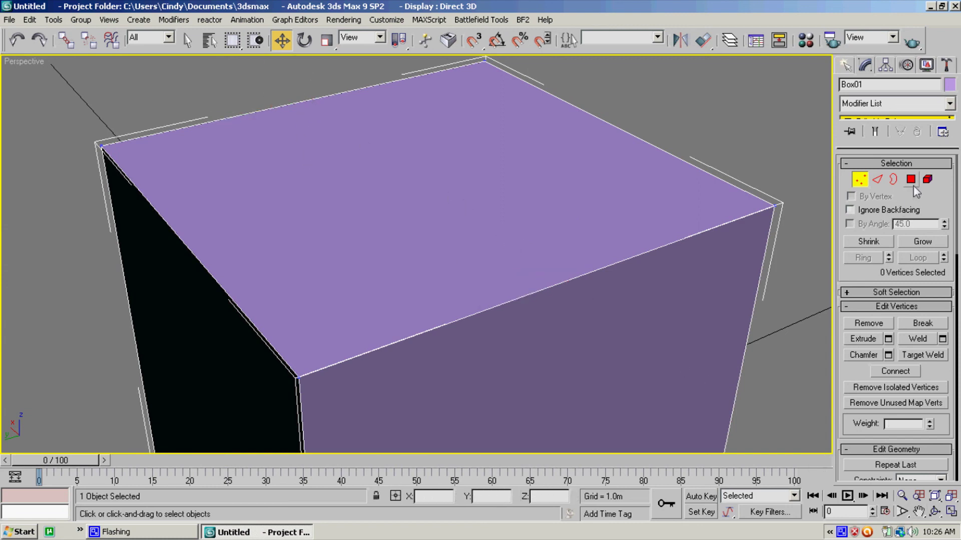